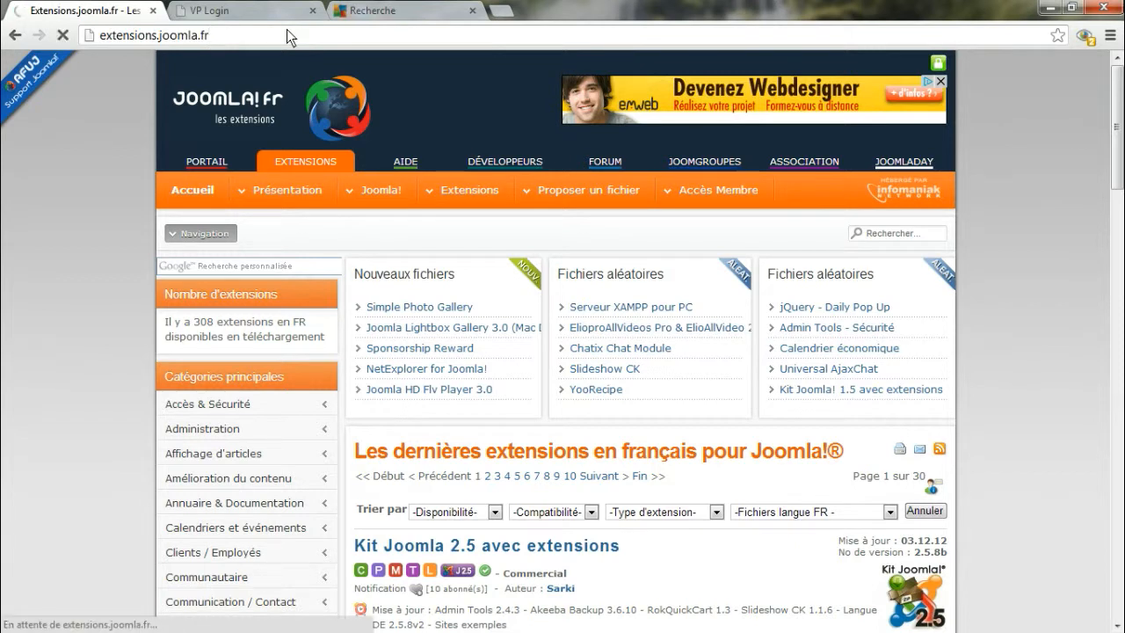
Search the Joomla extensions site for "multilingue" and open the "Site multilingue Joomla! 2.5" entry
{"action": "left_click", "coordinate": [872, 236]}
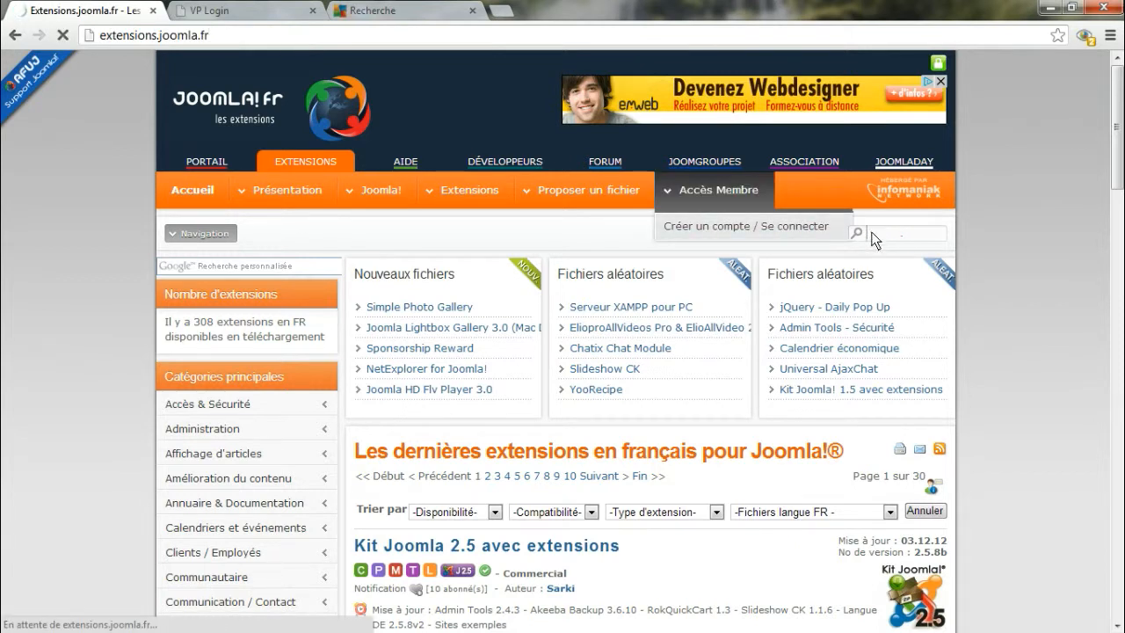
{"action": "type", "text": "mul"}
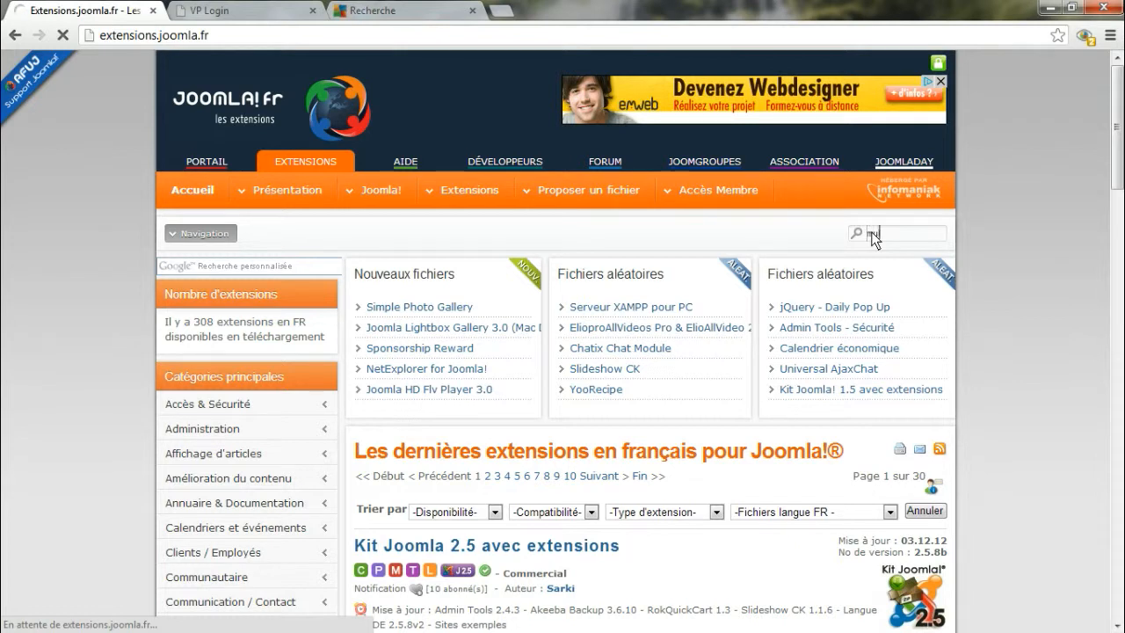
{"action": "type", "text": "tilingue"}
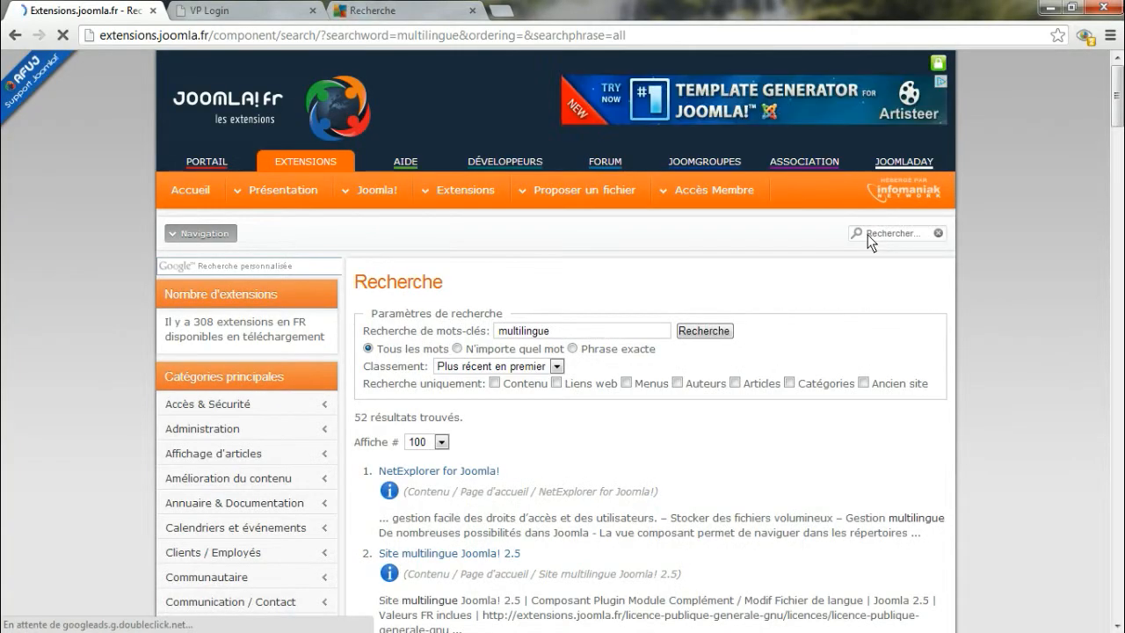
{"action": "left_click", "coordinate": [448, 553]}
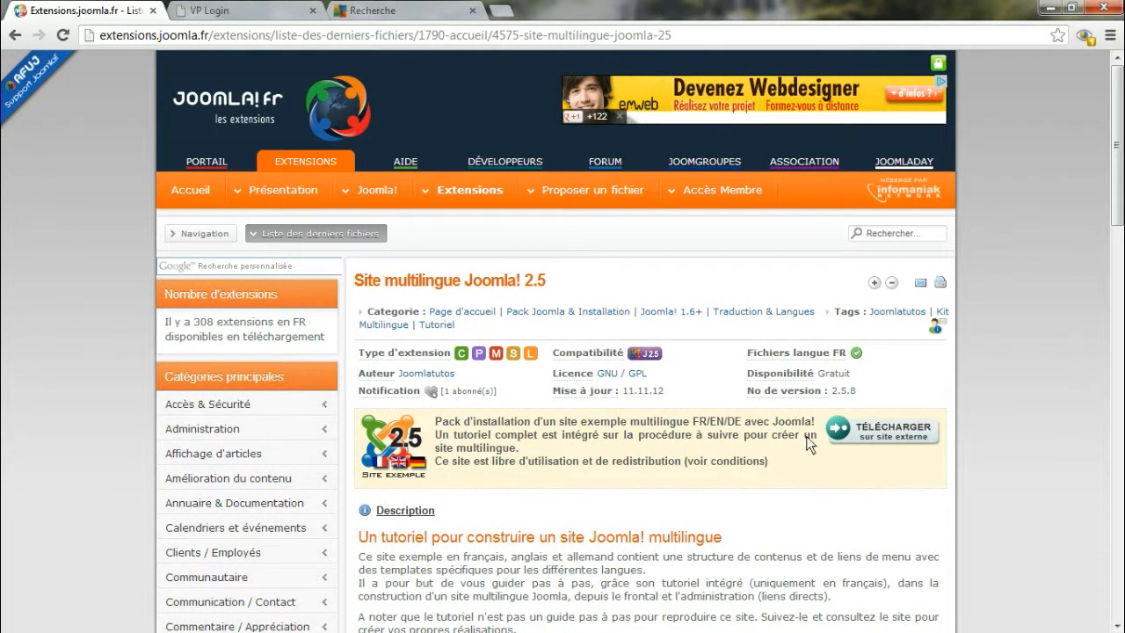
Download Joomla_258_multilingue.zip from the extension's external Joomlatutos page and save it to the desktop
{"action": "left_click", "coordinate": [879, 425]}
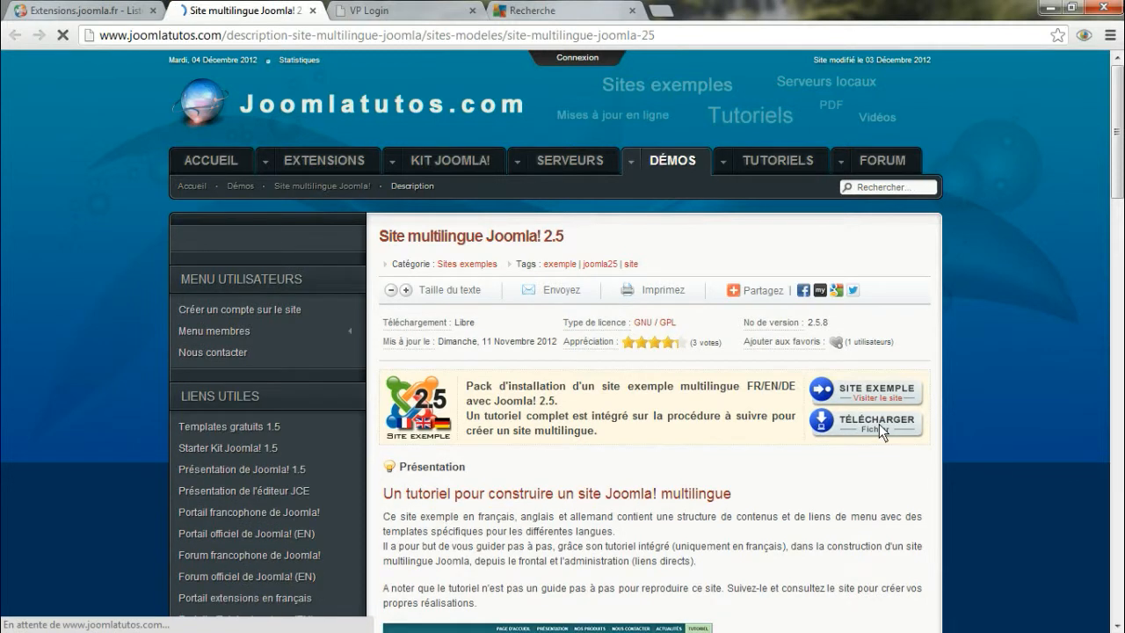
{"action": "left_click", "coordinate": [863, 422]}
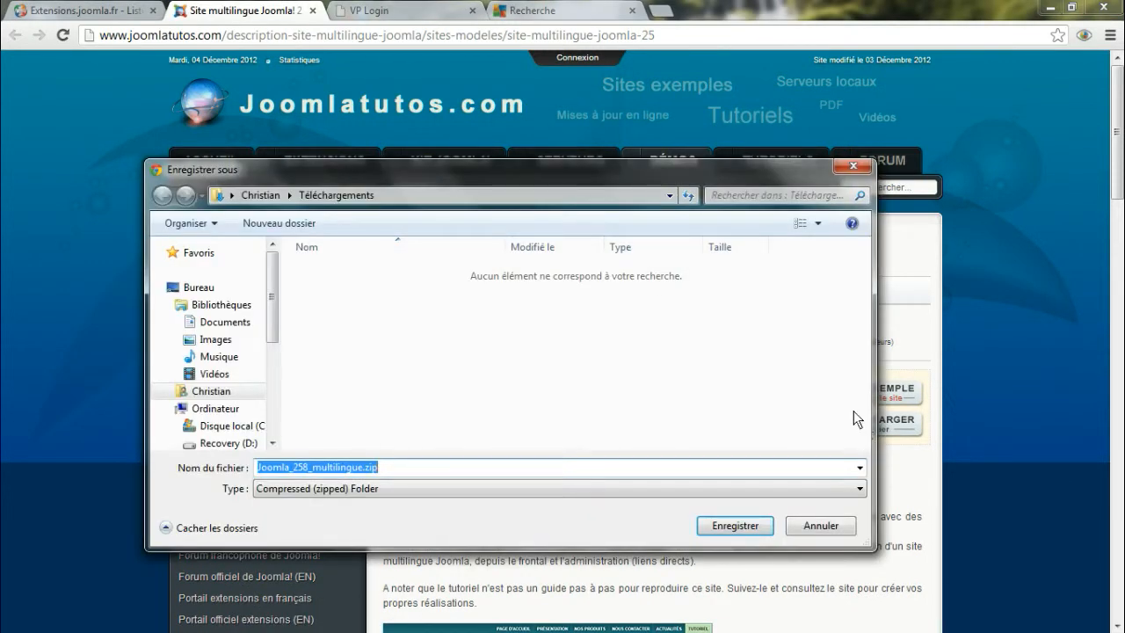
{"action": "left_click", "coordinate": [197, 287]}
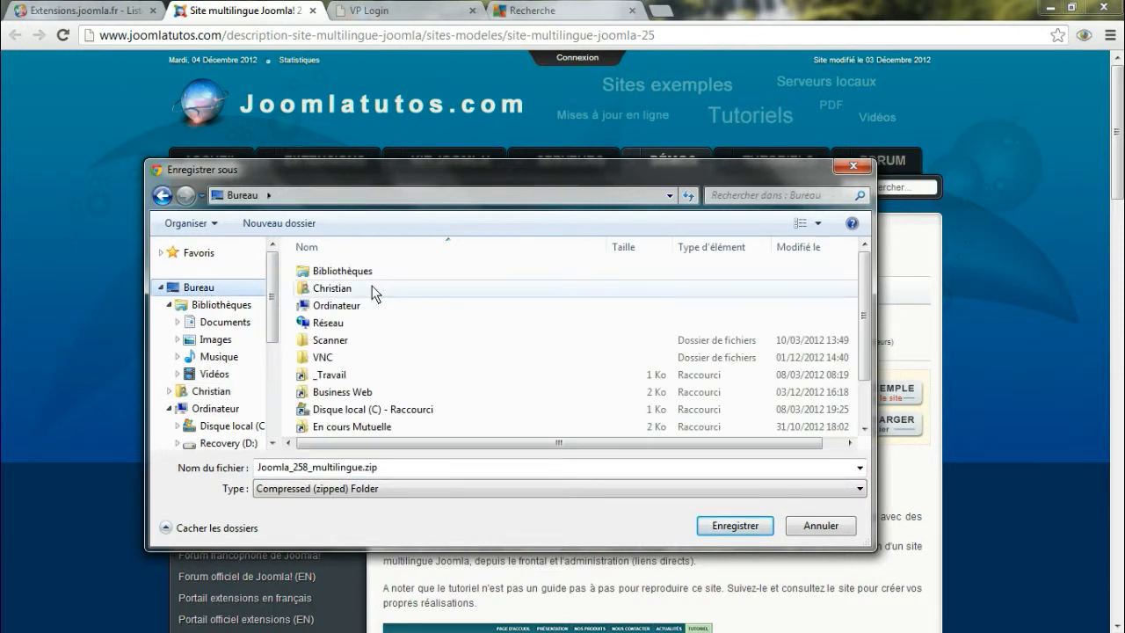
{"action": "left_click", "coordinate": [720, 525]}
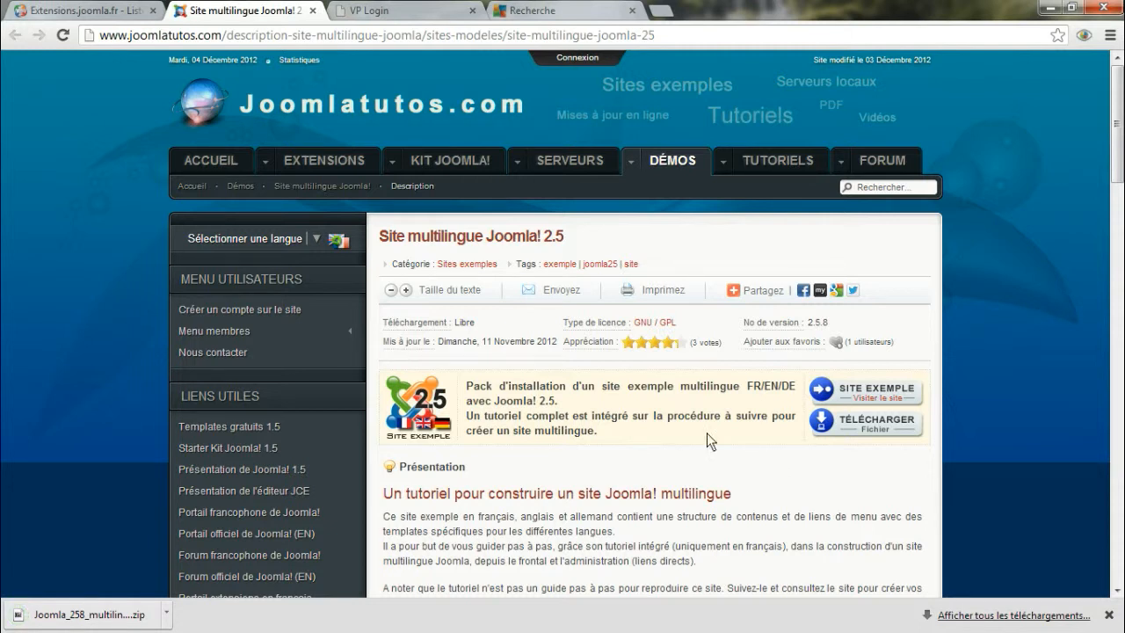
Log in to the EGEON.info hosting panel with the account username and password, with the language set to French
{"action": "left_click", "coordinate": [391, 15]}
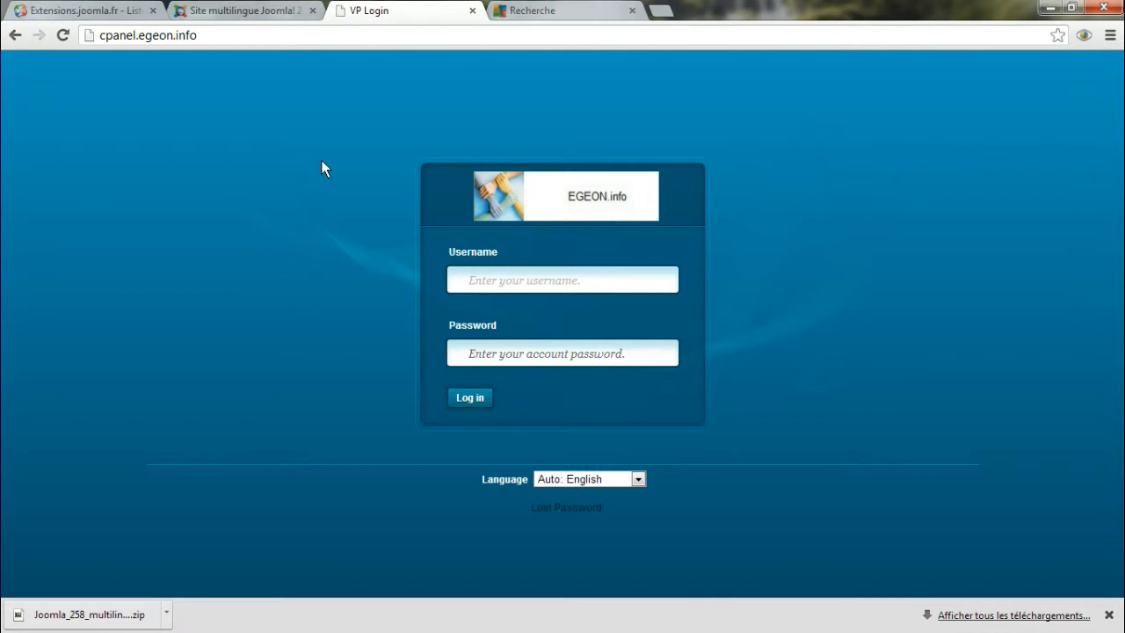
{"action": "type", "text": "e"}
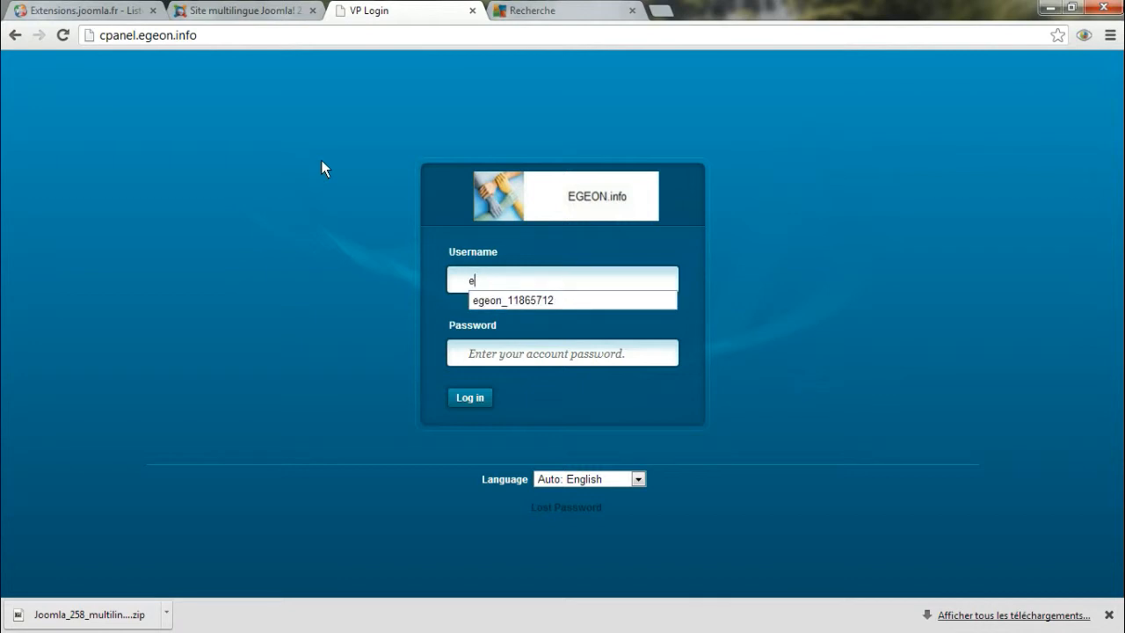
{"action": "left_click", "coordinate": [542, 304]}
{"action": "left_click", "coordinate": [541, 353]}
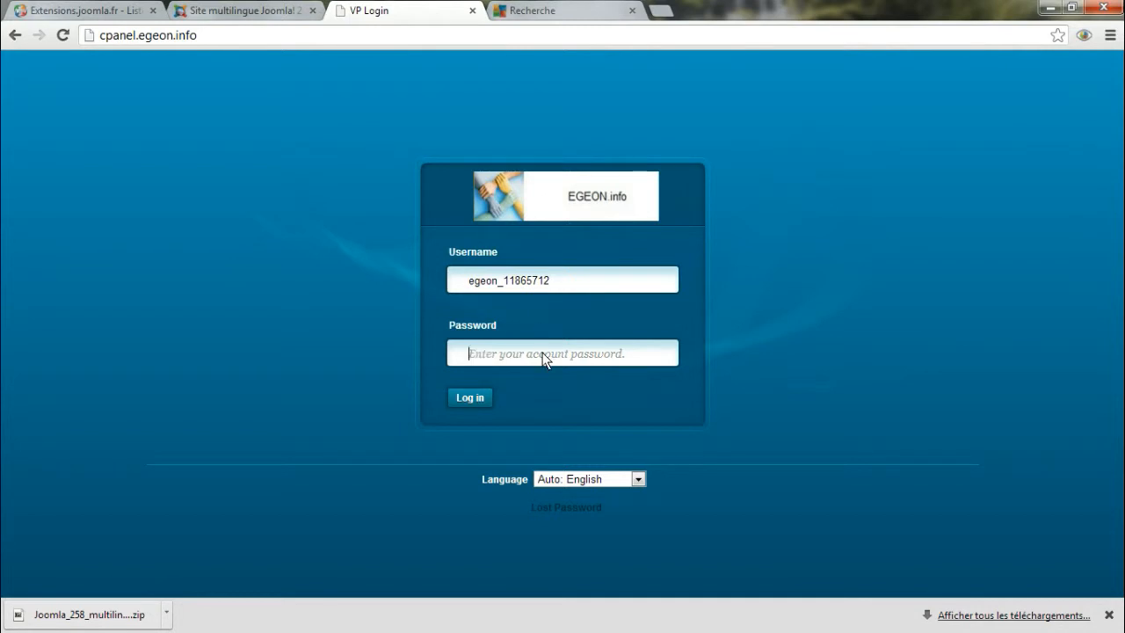
{"action": "type", "text": "**********"}
{"action": "left_click", "coordinate": [638, 480]}
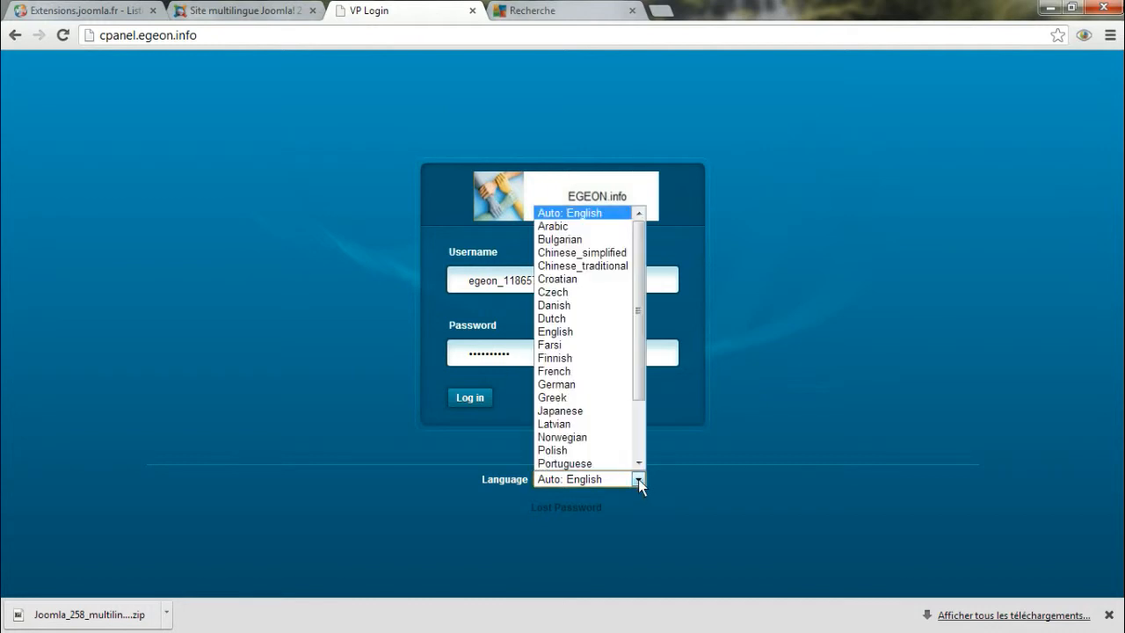
{"action": "left_click", "coordinate": [600, 373]}
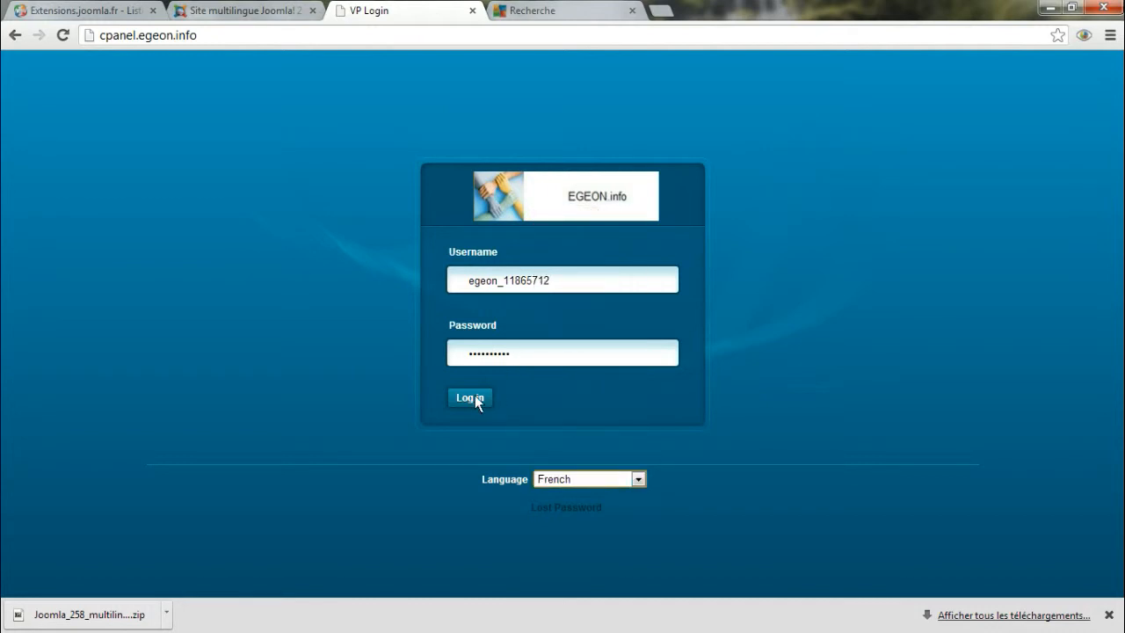
{"action": "left_click", "coordinate": [471, 399]}
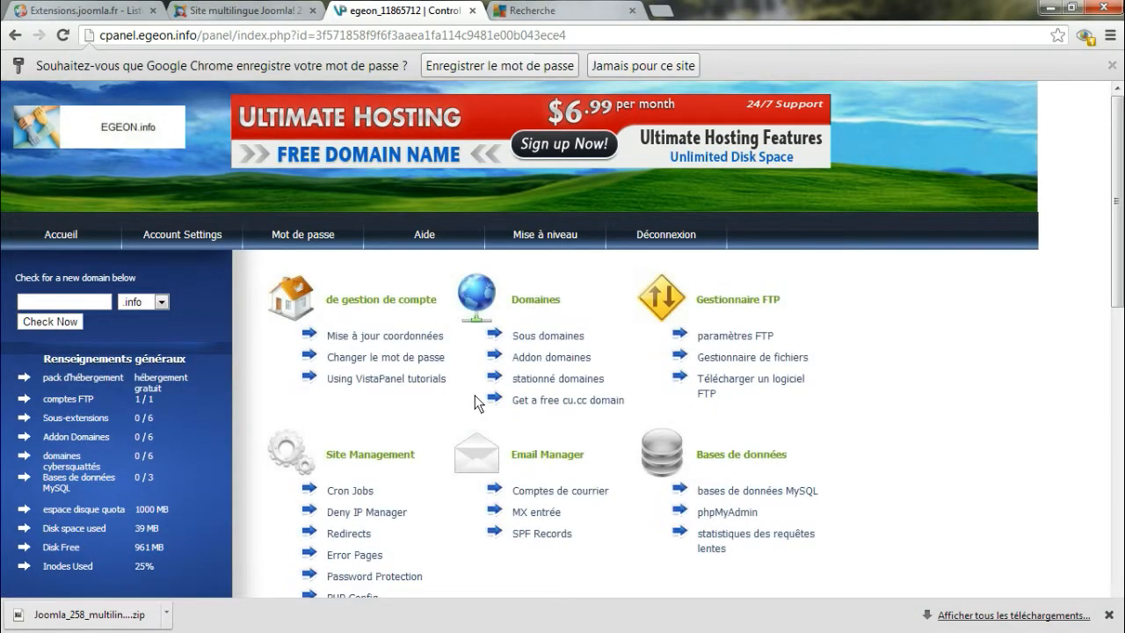
Create a new MySQL database named "monsite" in the hosting panel
{"action": "left_click", "coordinate": [738, 490]}
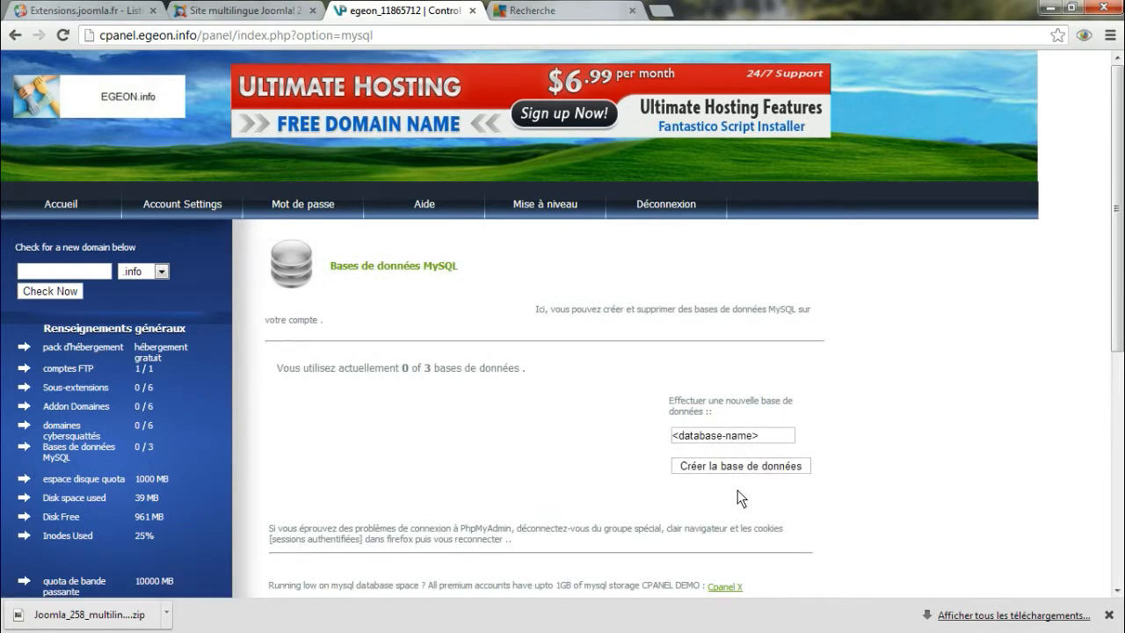
{"action": "left_click", "coordinate": [769, 436]}
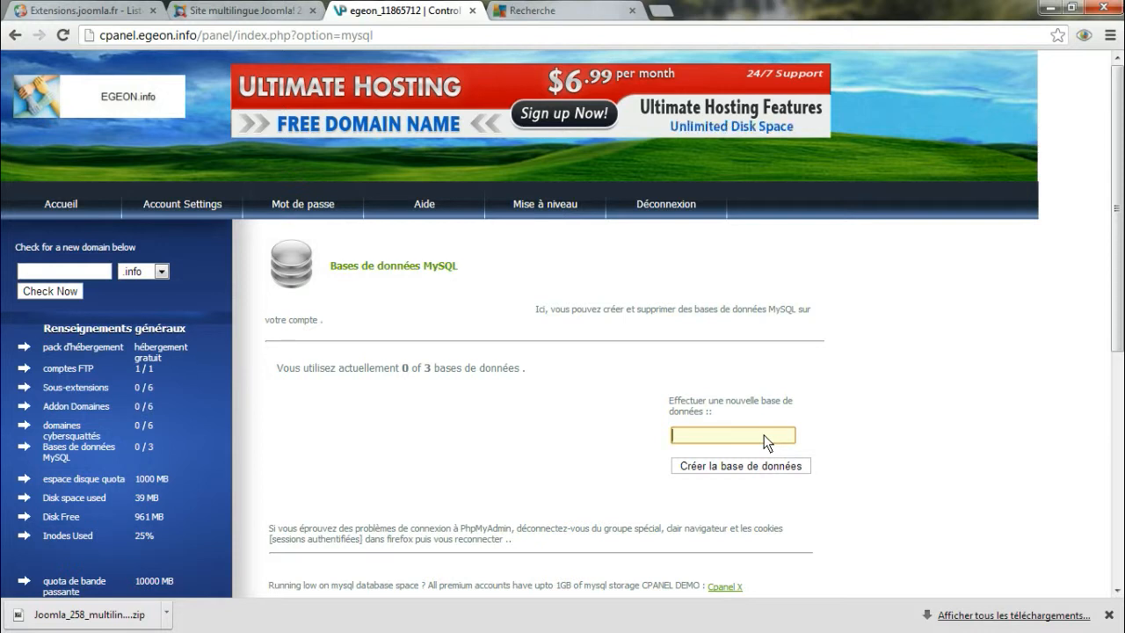
{"action": "type", "text": "monsite"}
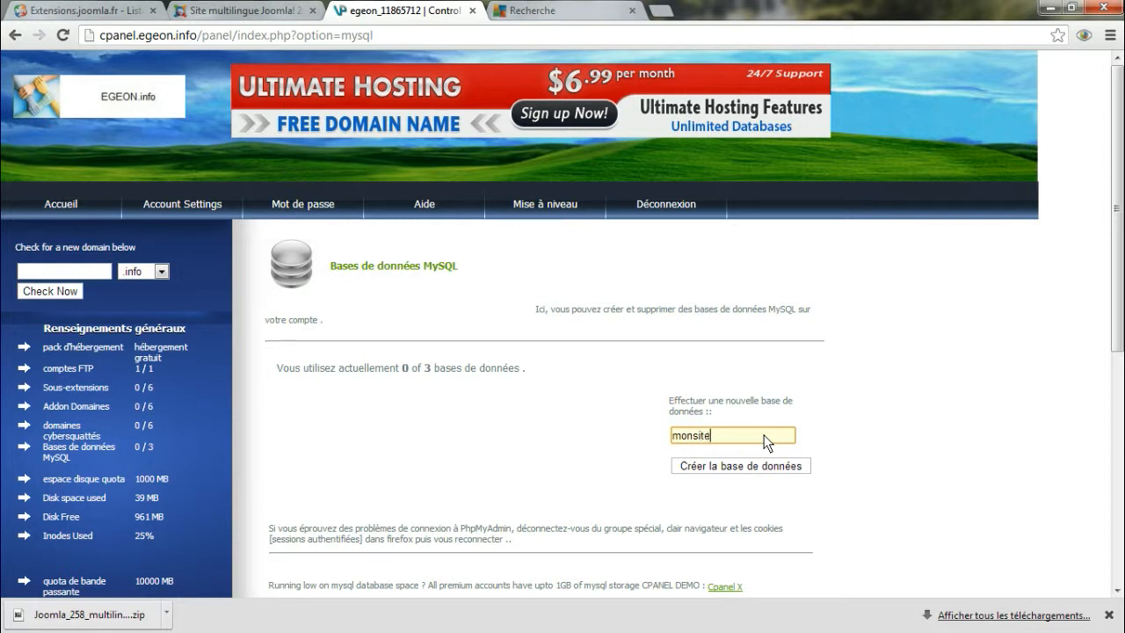
{"action": "left_click", "coordinate": [725, 466]}
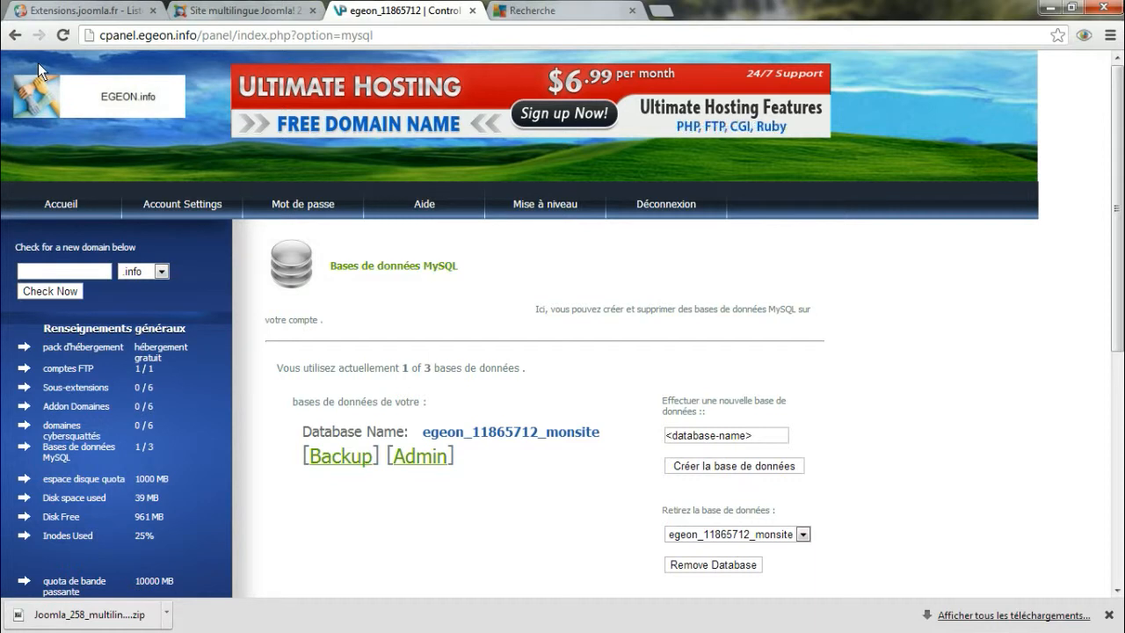
Open the hosting account's file manager, enter the htdocs folder and open its upload page
{"action": "left_click", "coordinate": [64, 203]}
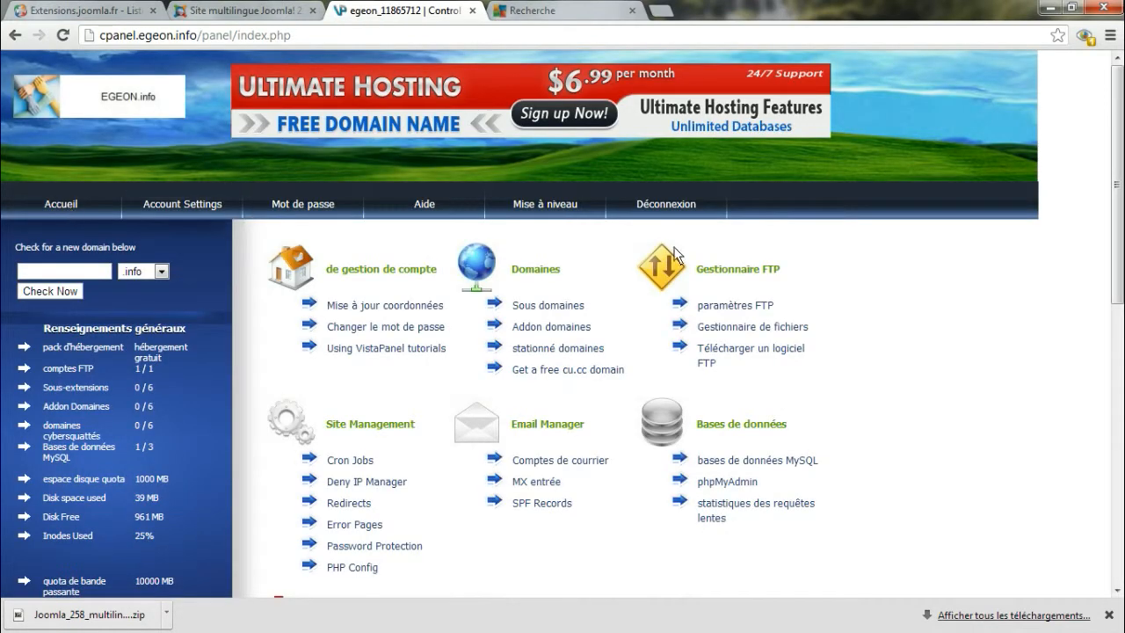
{"action": "left_click", "coordinate": [734, 329]}
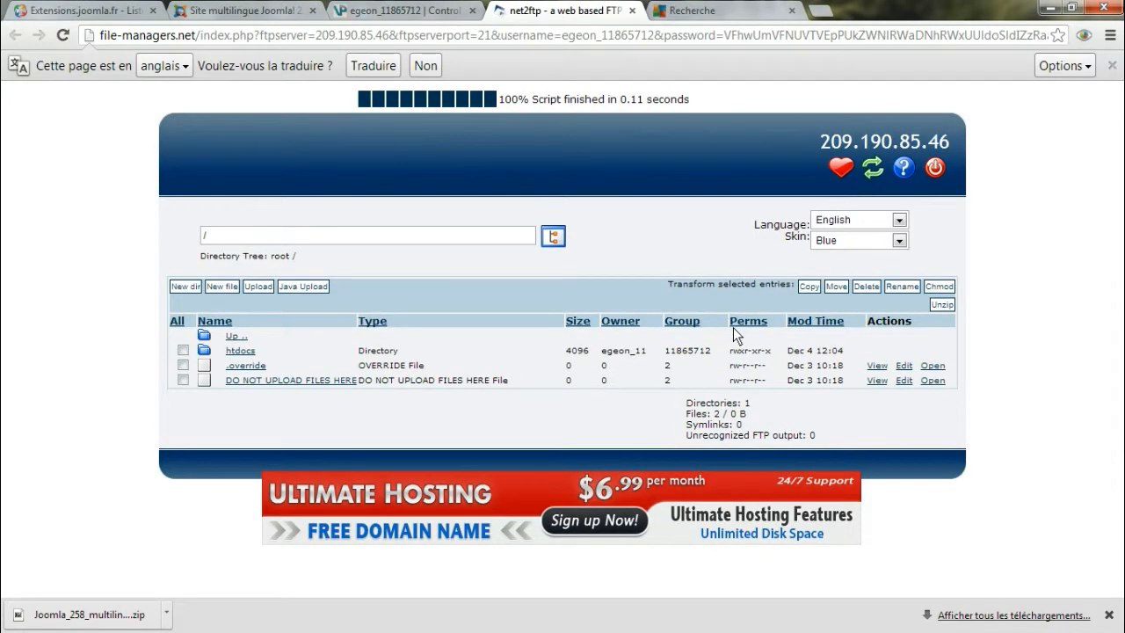
{"action": "left_click", "coordinate": [240, 350]}
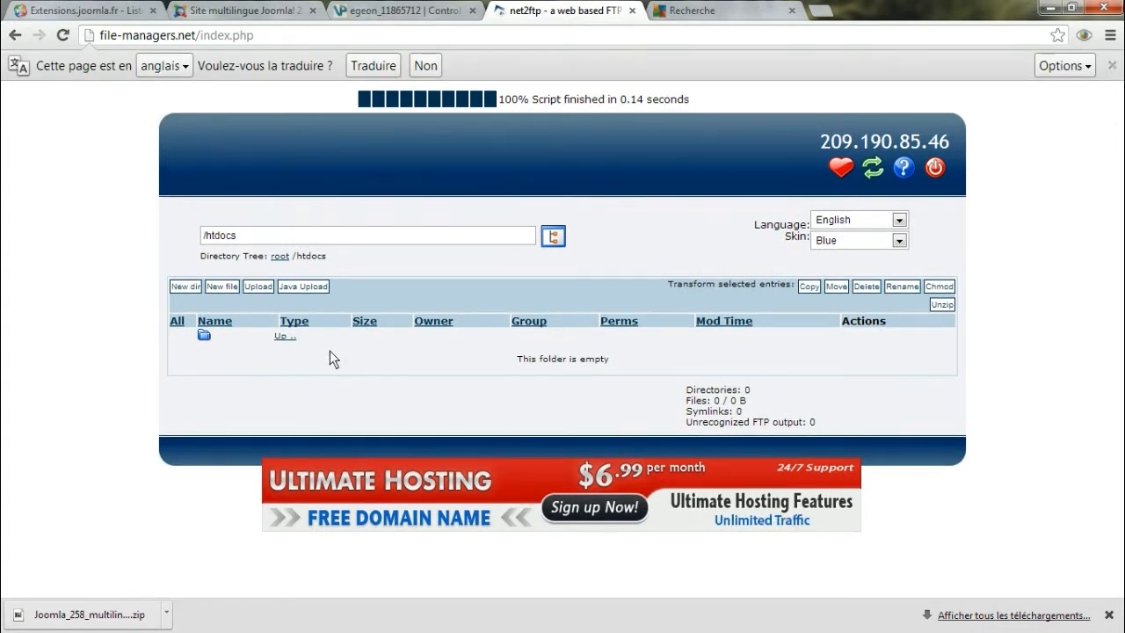
{"action": "left_click", "coordinate": [259, 287]}
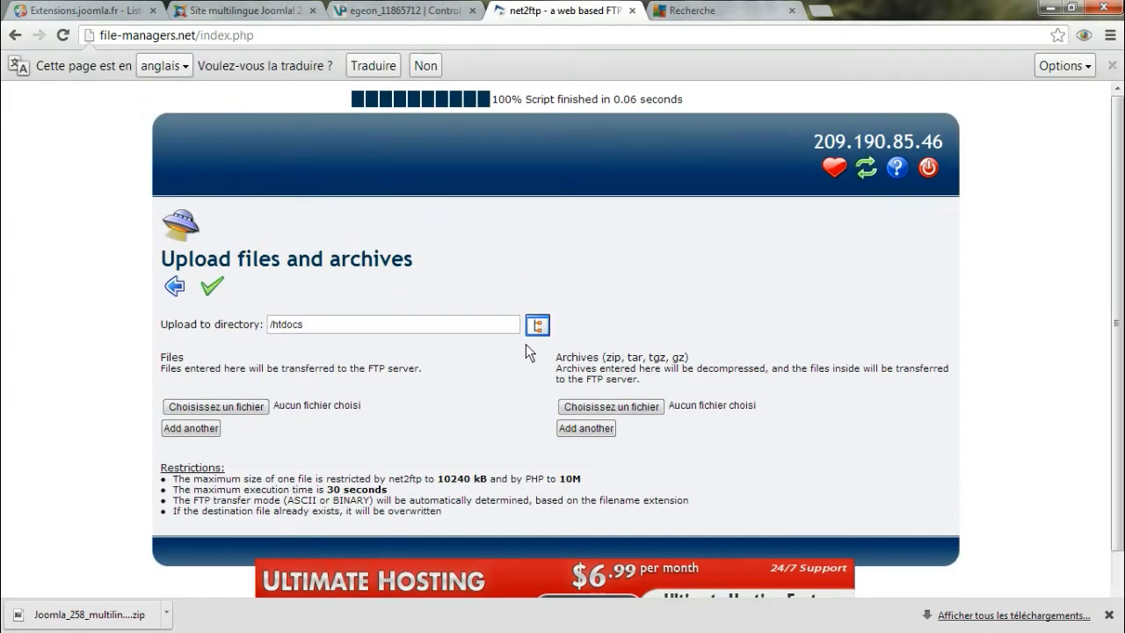
Upload Joomla_258_multilingue.zip from the desktop as an archive into htdocs, and check the extracted files in the folder listing
{"action": "left_click", "coordinate": [612, 406]}
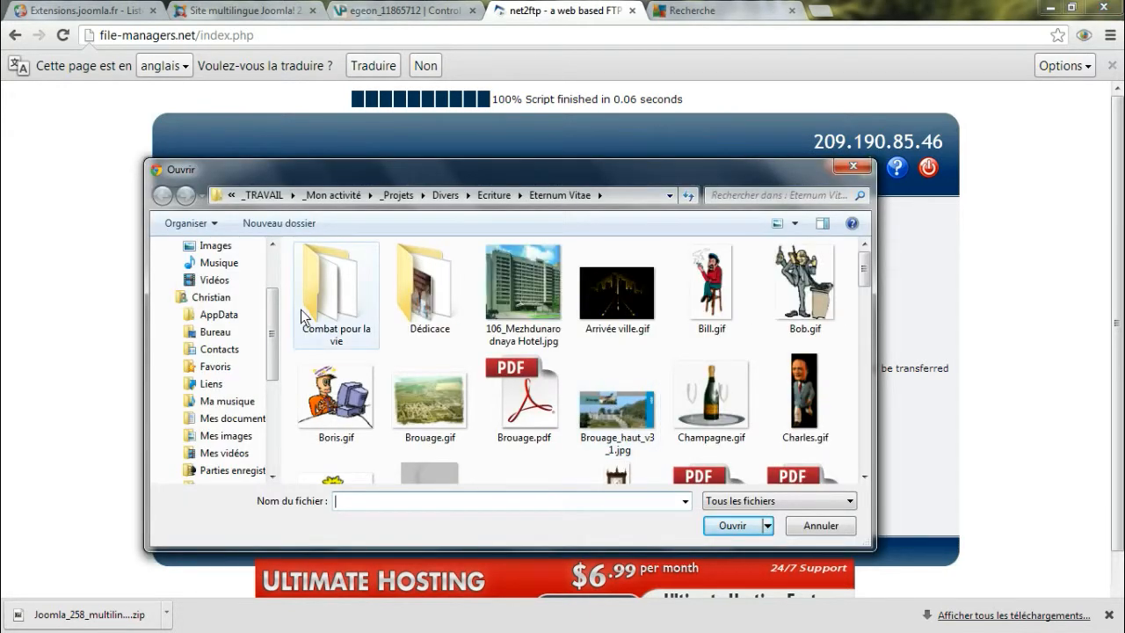
{"action": "left_click_drag", "start_coordinate": [272, 321], "coordinate": [234, 271]}
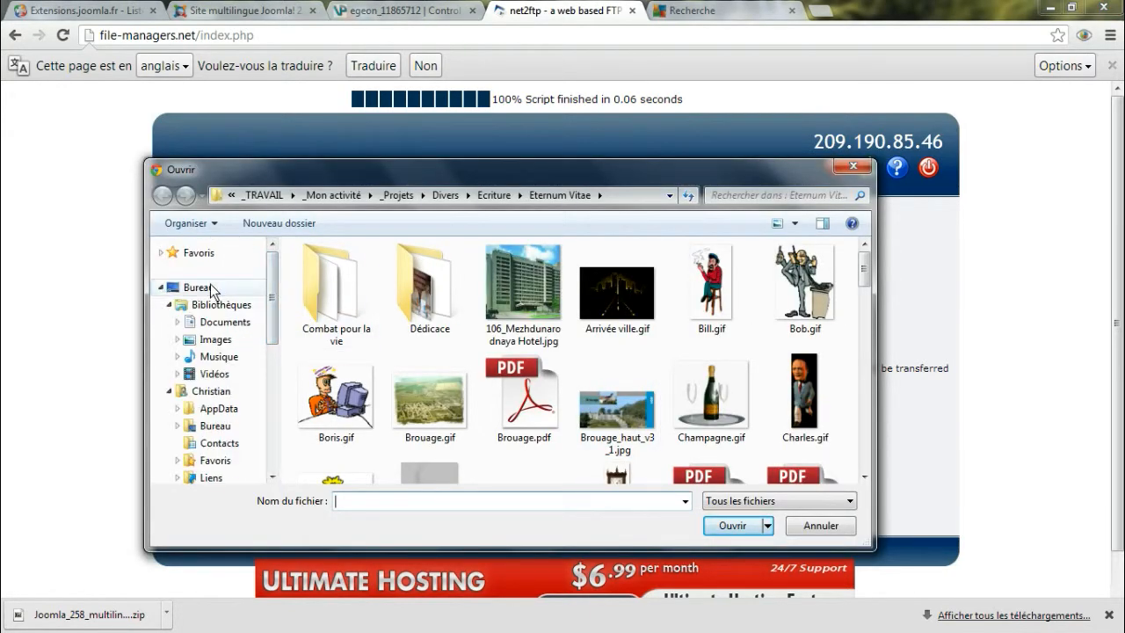
{"action": "left_click", "coordinate": [210, 285]}
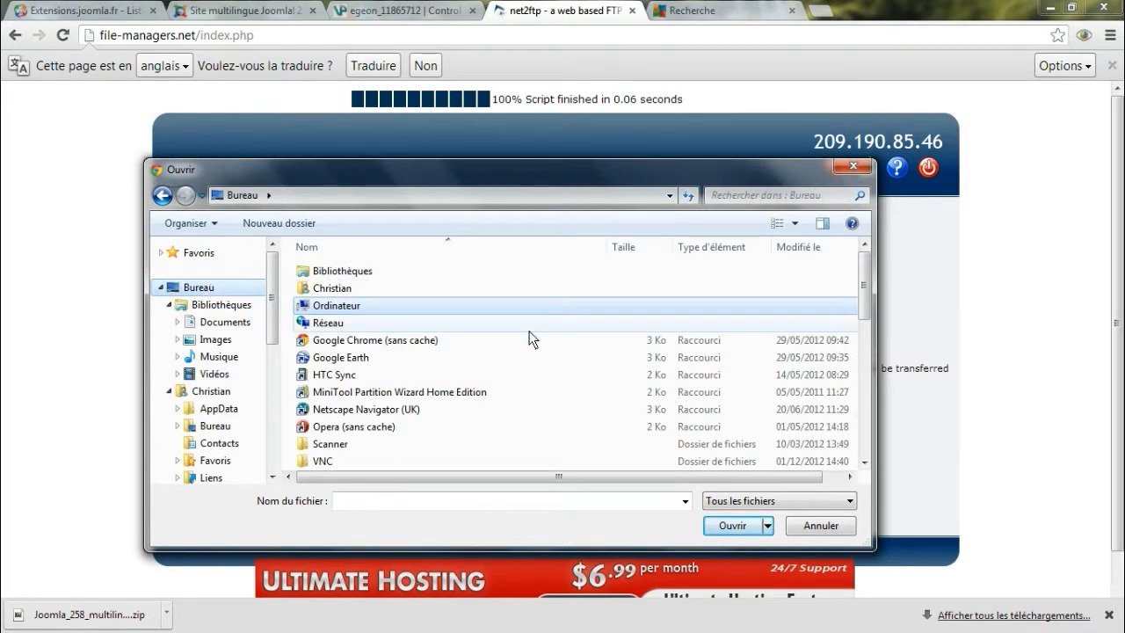
{"action": "left_click", "coordinate": [864, 460]}
{"action": "left_click", "coordinate": [864, 460]}
{"action": "scroll", "coordinate": [864, 459], "scroll_direction": "down", "scroll_amount": 4}
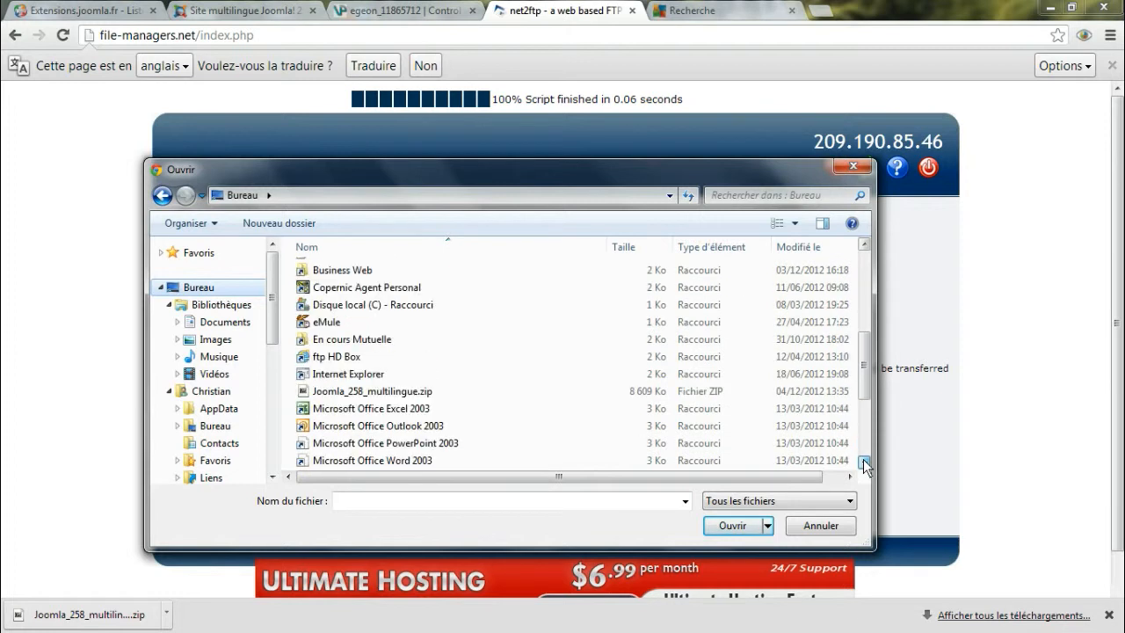
{"action": "left_click", "coordinate": [366, 392]}
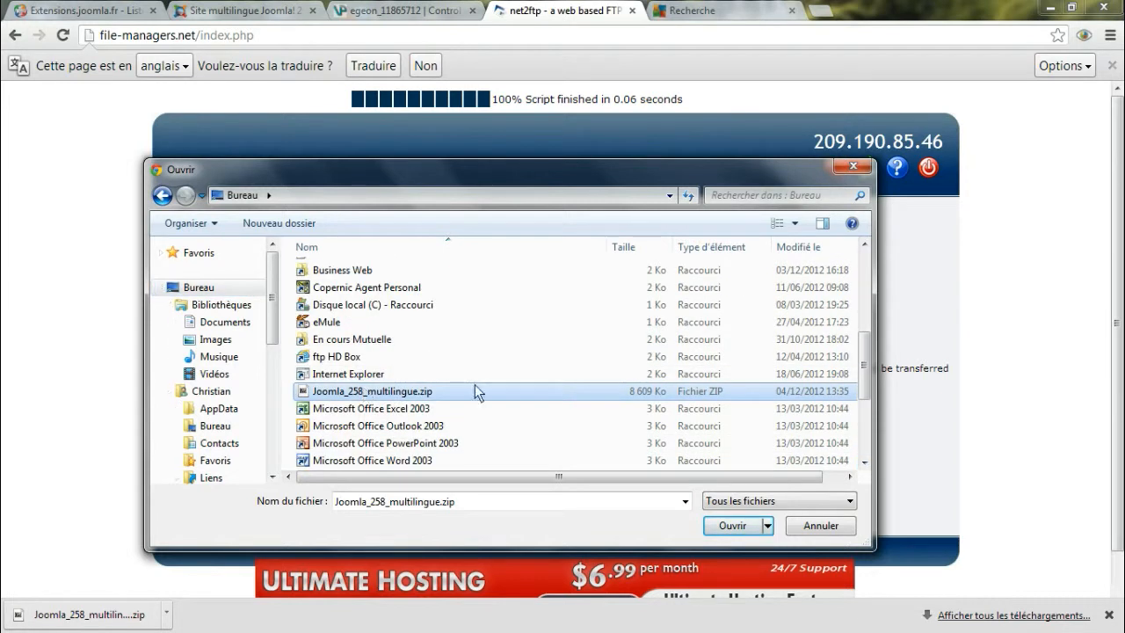
{"action": "left_click", "coordinate": [733, 526]}
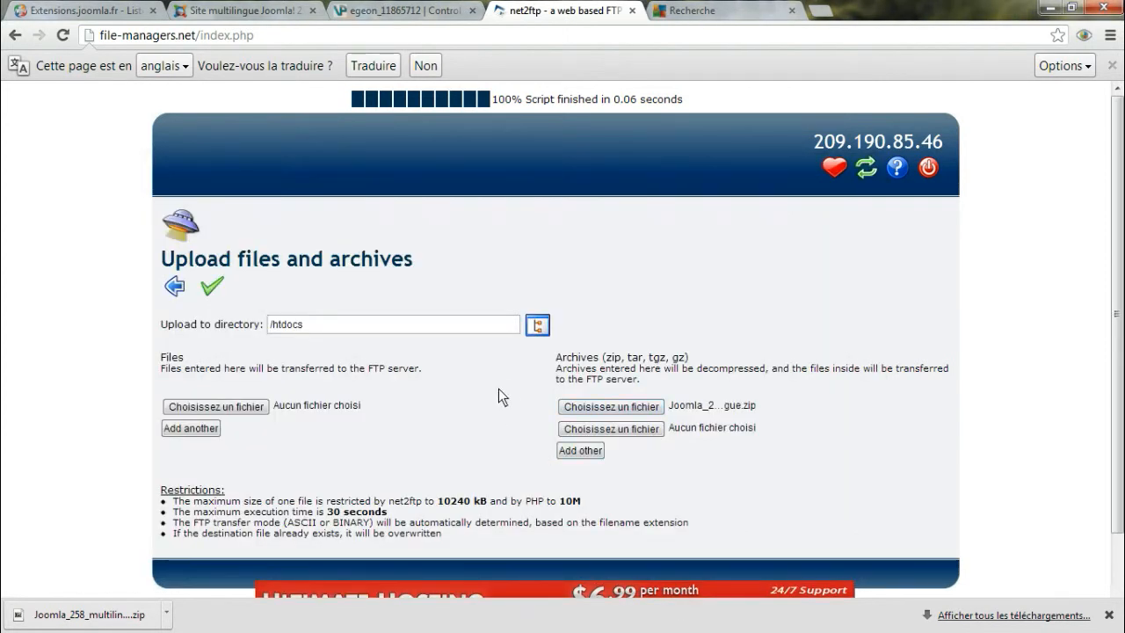
{"action": "left_click", "coordinate": [212, 287]}
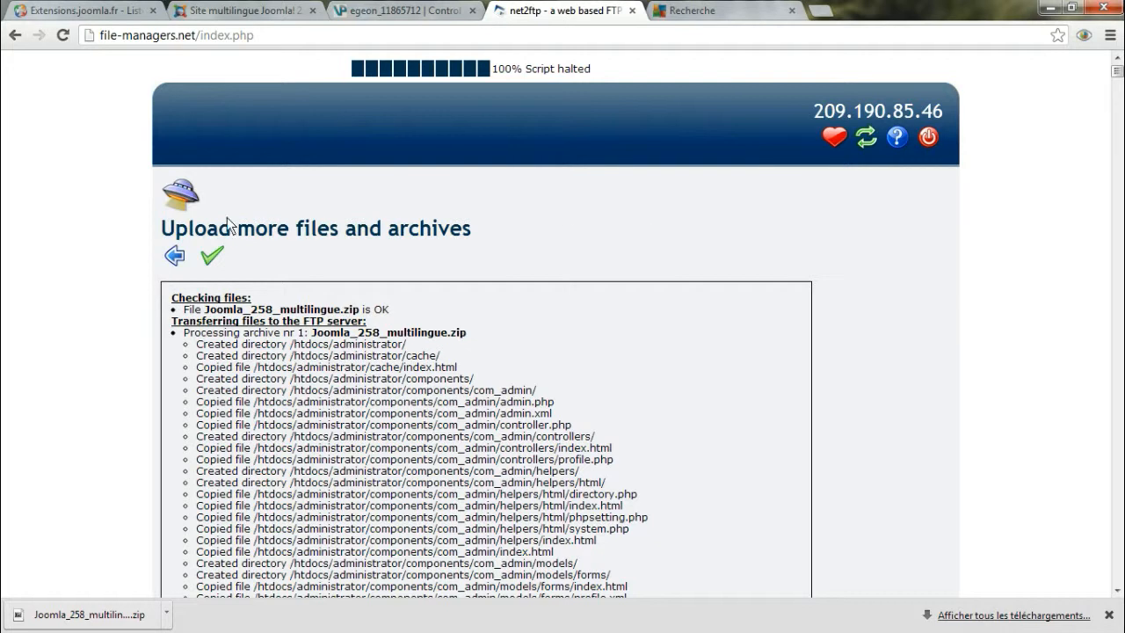
{"action": "left_click", "coordinate": [176, 257]}
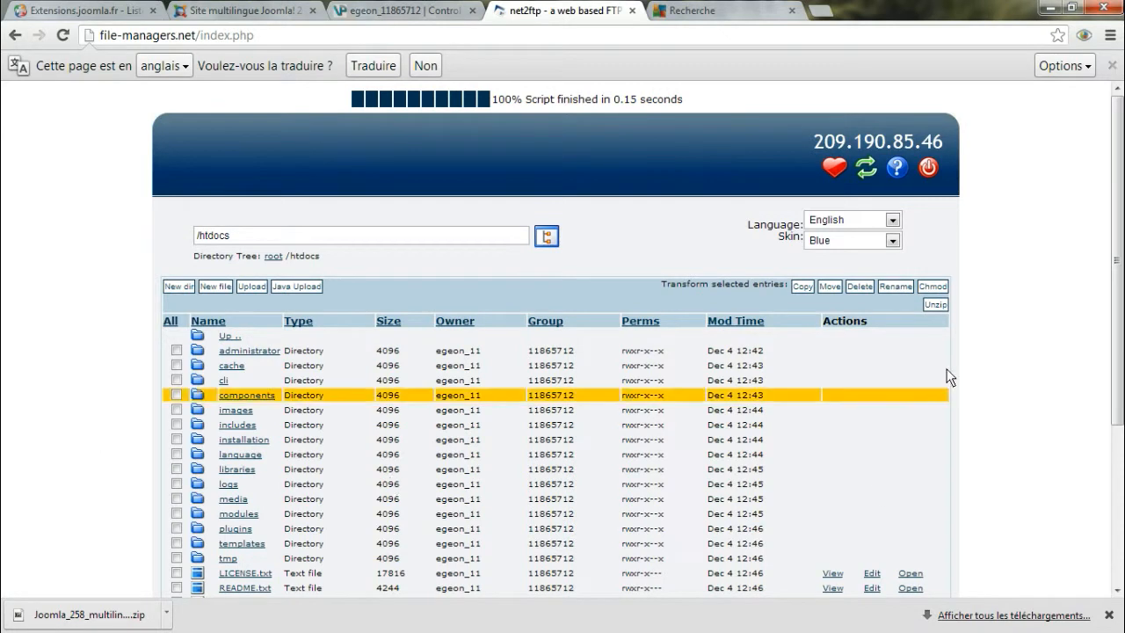
{"action": "left_click_drag", "start_coordinate": [1118, 244], "coordinate": [1119, 361]}
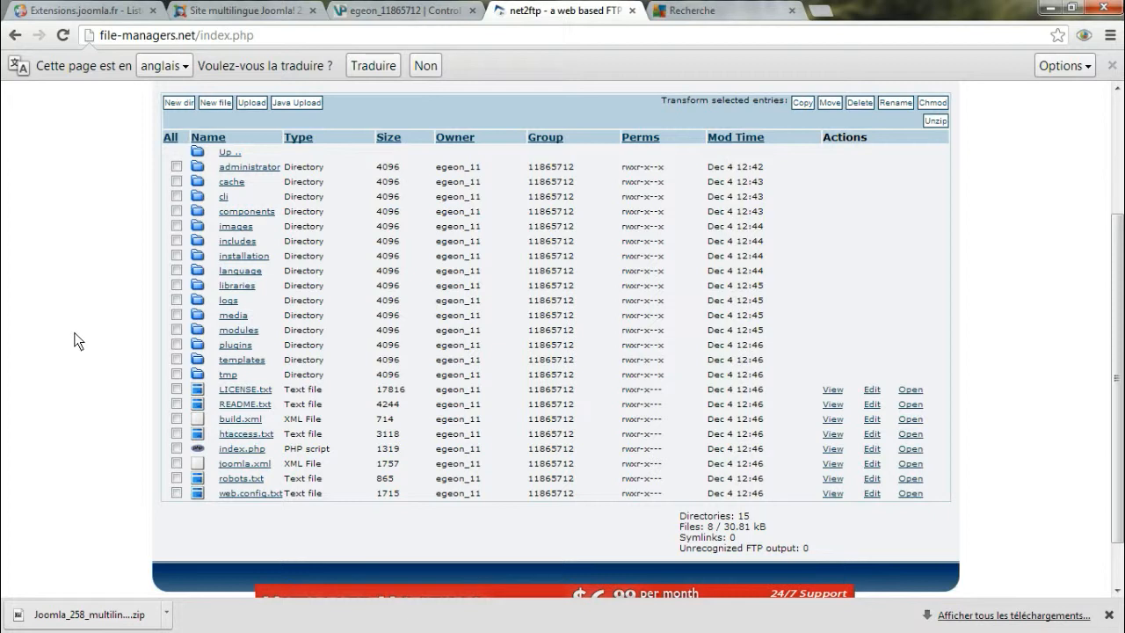
{"action": "left_click", "coordinate": [695, 11]}
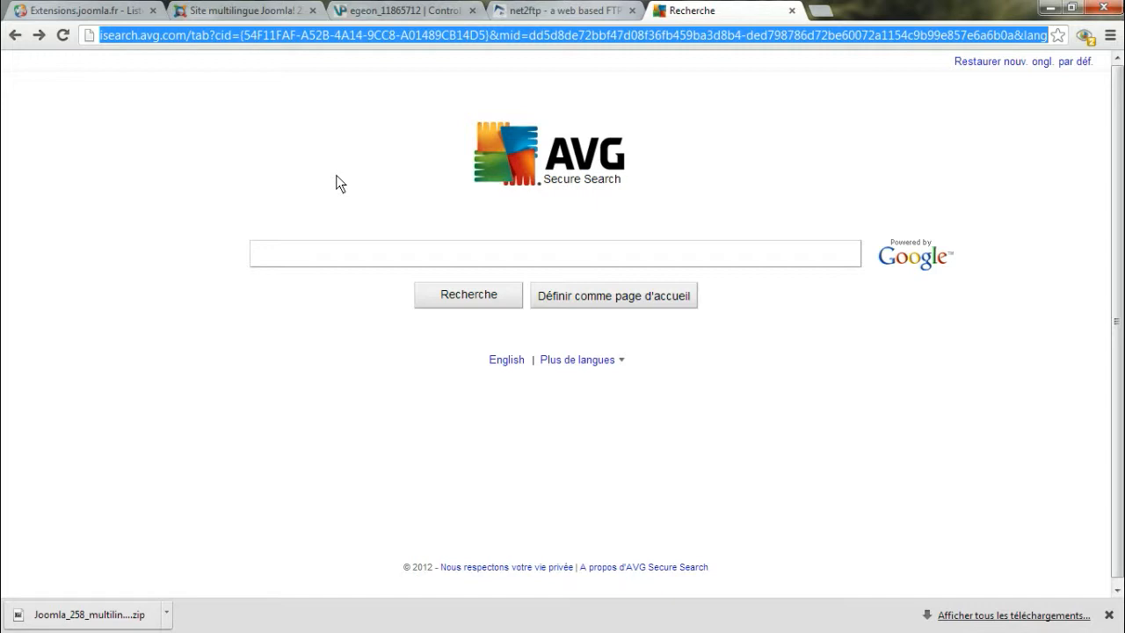
{"action": "type", "text": "www.mons"}
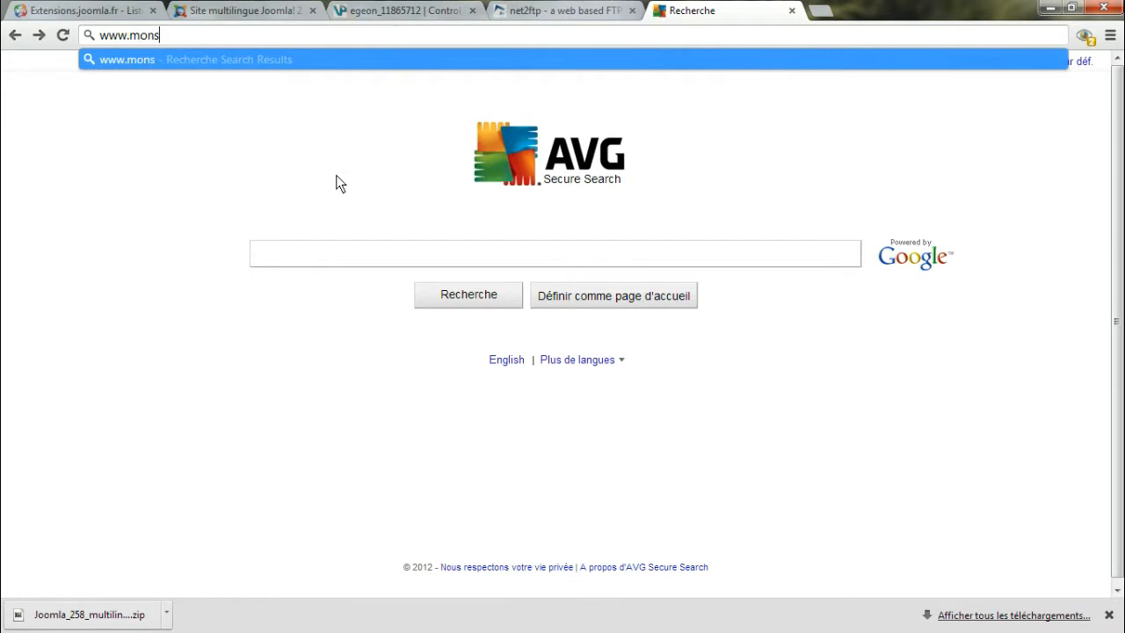
{"action": "type", "text": "ite.ege"}
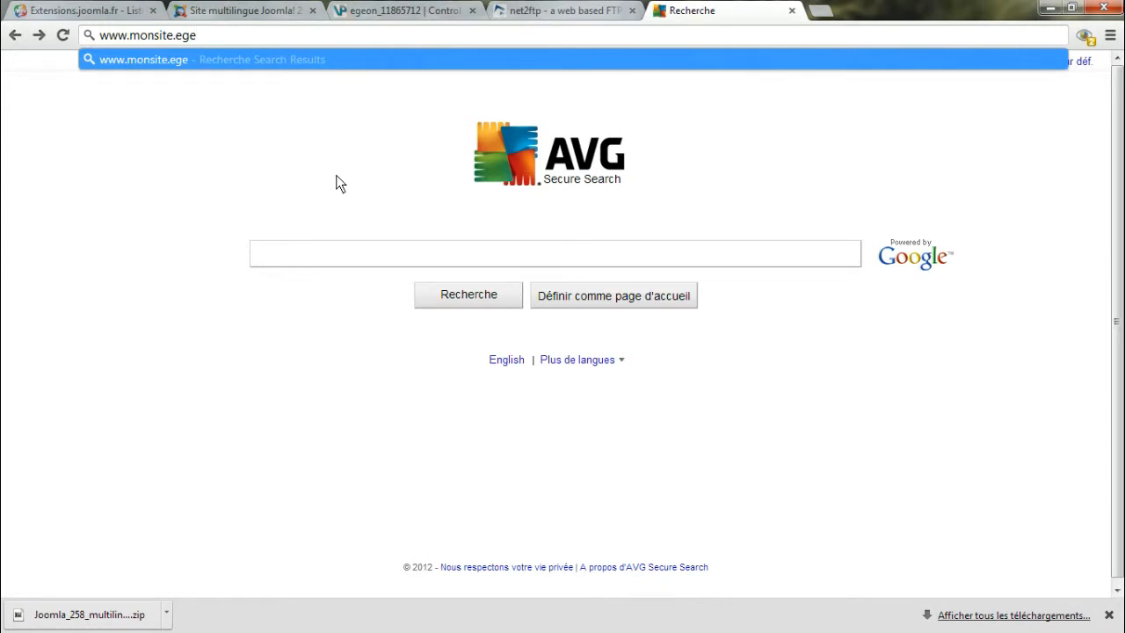
{"action": "type", "text": "on"}
{"action": "type", "text": ".info"}
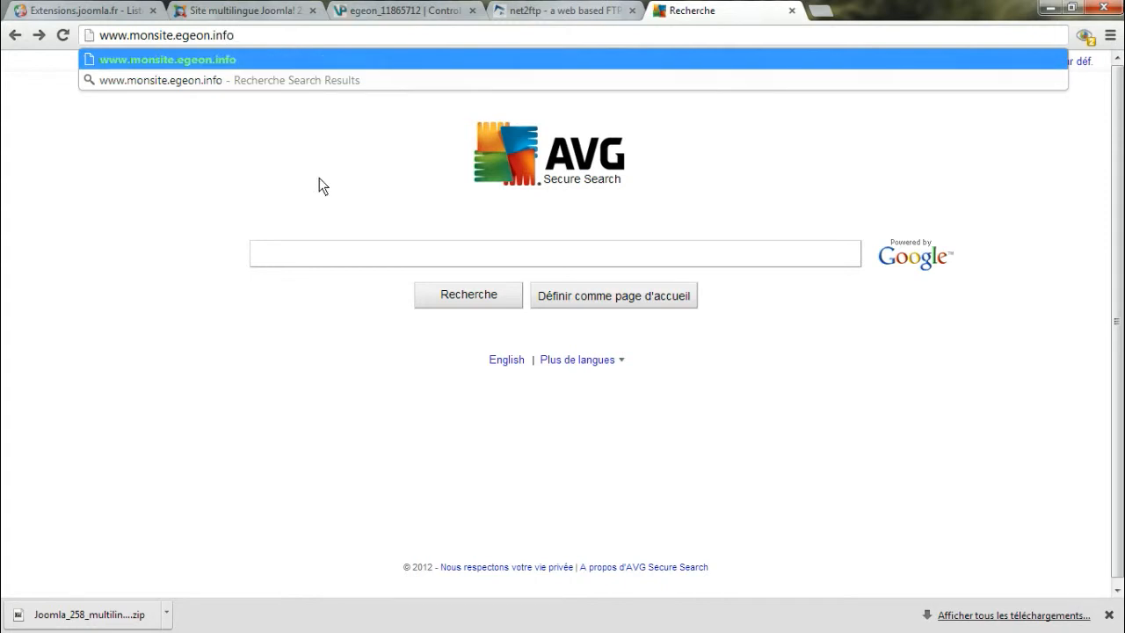
{"action": "key", "text": "Return"}
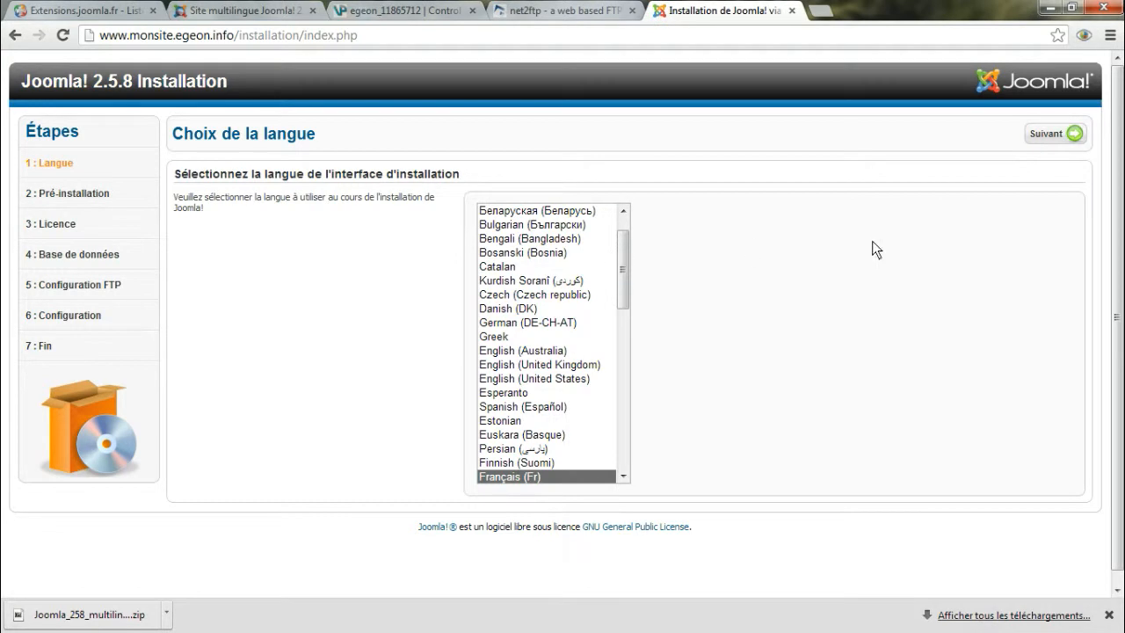
Accept Français (Fr) as the installer language and proceed through the pre-installation check and licence to the database configuration
{"action": "left_click", "coordinate": [1040, 139]}
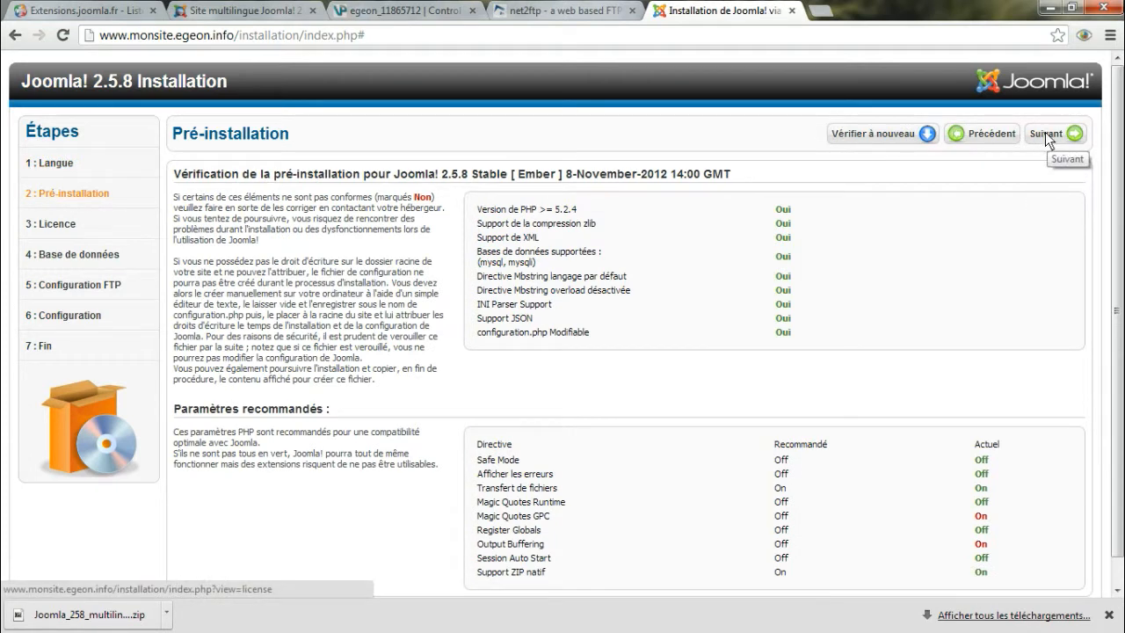
{"action": "left_click", "coordinate": [1045, 134]}
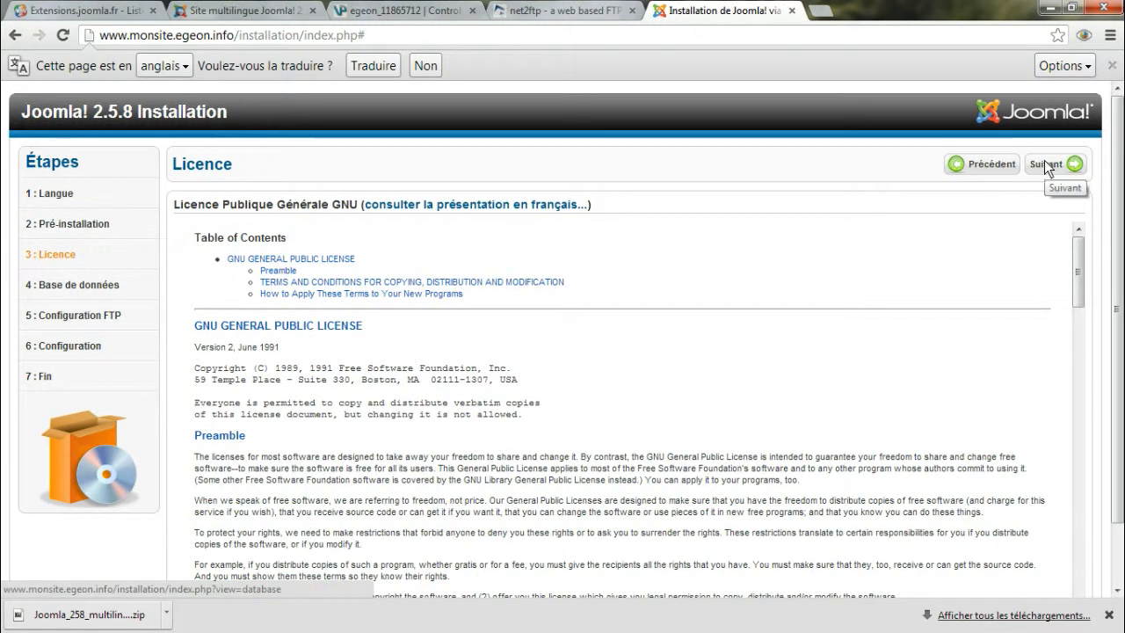
{"action": "left_click", "coordinate": [1046, 167]}
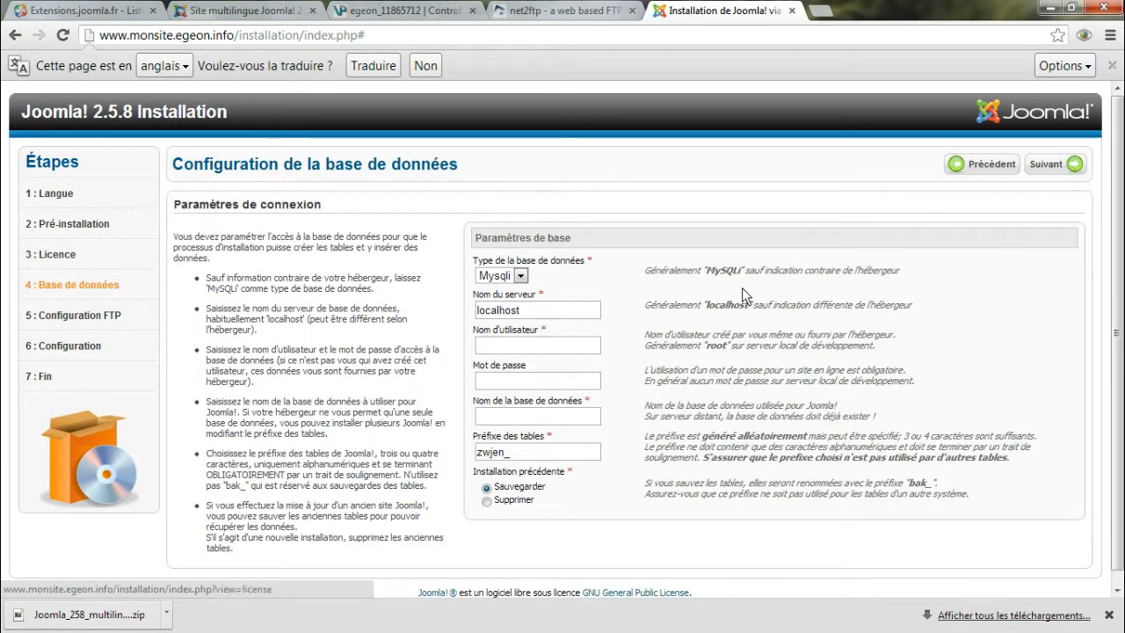
Set the database server name to sql300.egeon.info, copied from the MySQL host name in the hosting panel's account information
{"action": "left_click", "coordinate": [583, 313]}
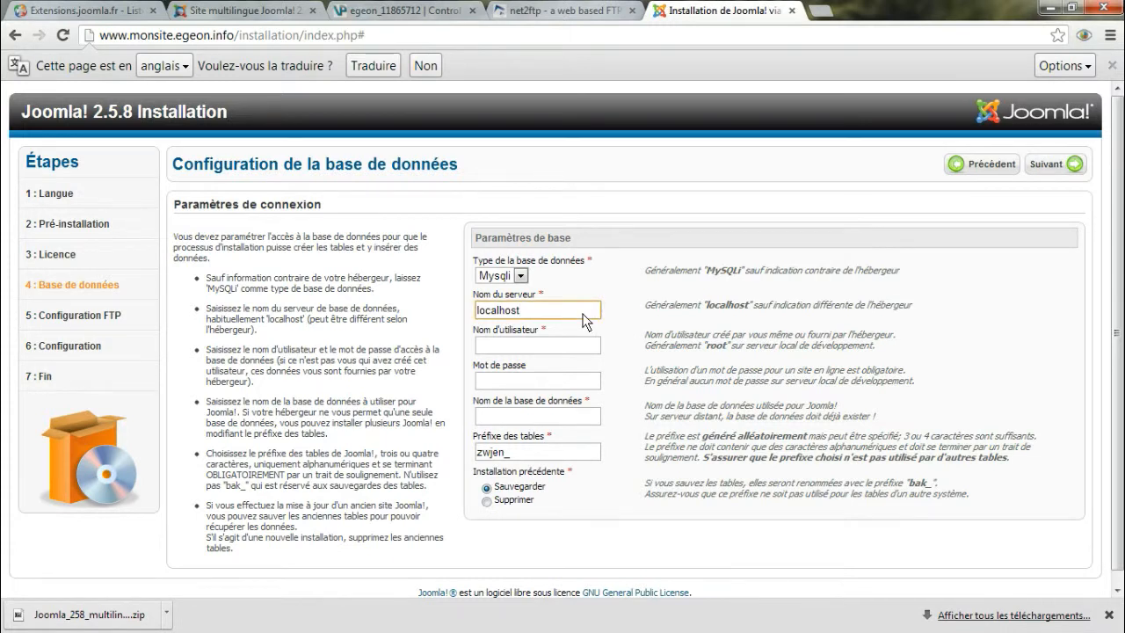
{"action": "key", "text": "BackSpace"}
{"action": "key", "text": "BackSpace"}
{"action": "key", "text": "BackSpace"}
{"action": "key", "text": "BackSpace"}
{"action": "key", "text": "BackSpace"}
{"action": "key", "text": "BackSpace"}
{"action": "key", "text": "BackSpace"}
{"action": "key", "text": "BackSpace"}
{"action": "key", "text": "BackSpace"}
{"action": "left_click", "coordinate": [416, 12]}
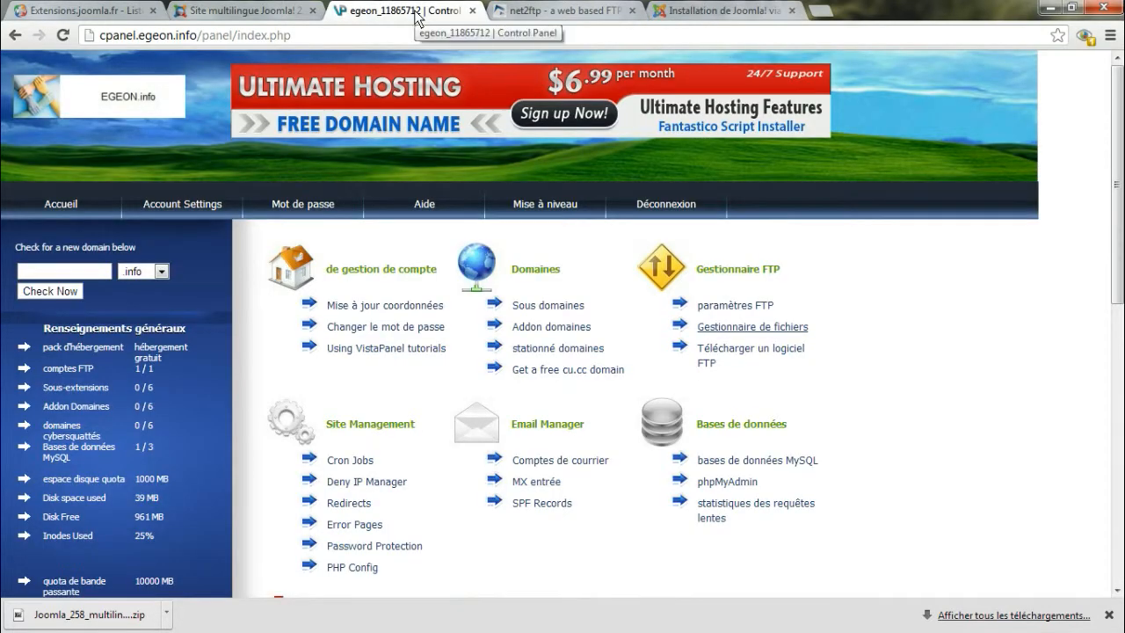
{"action": "left_click_drag", "start_coordinate": [1118, 168], "coordinate": [1123, 376]}
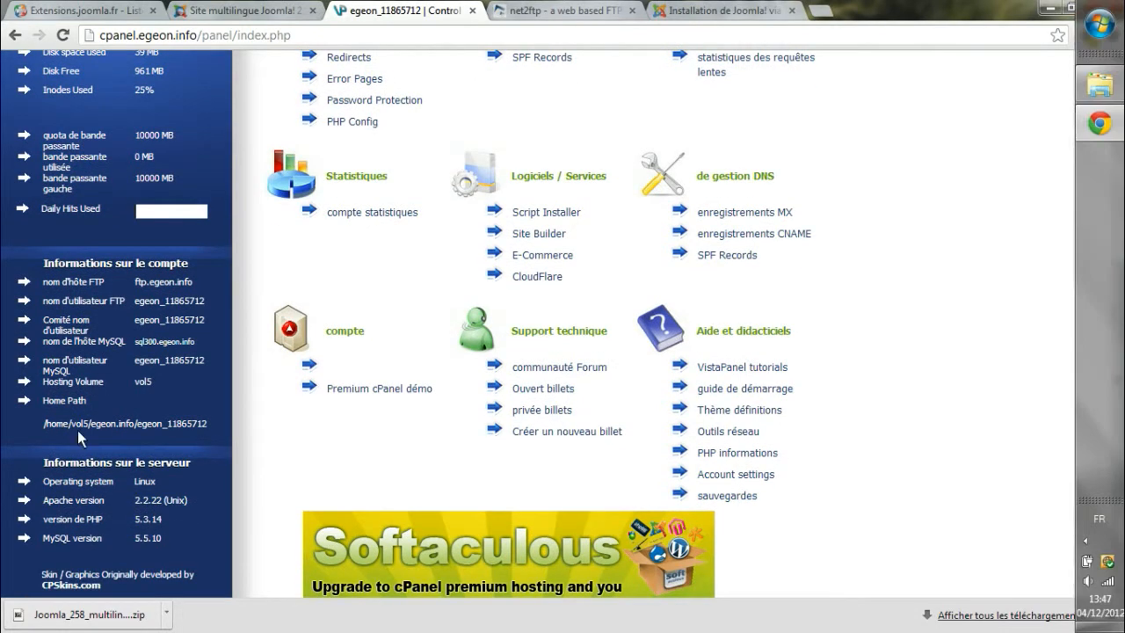
{"action": "left_click_drag", "start_coordinate": [136, 344], "coordinate": [196, 354]}
{"action": "key", "text": "ctrl+c"}
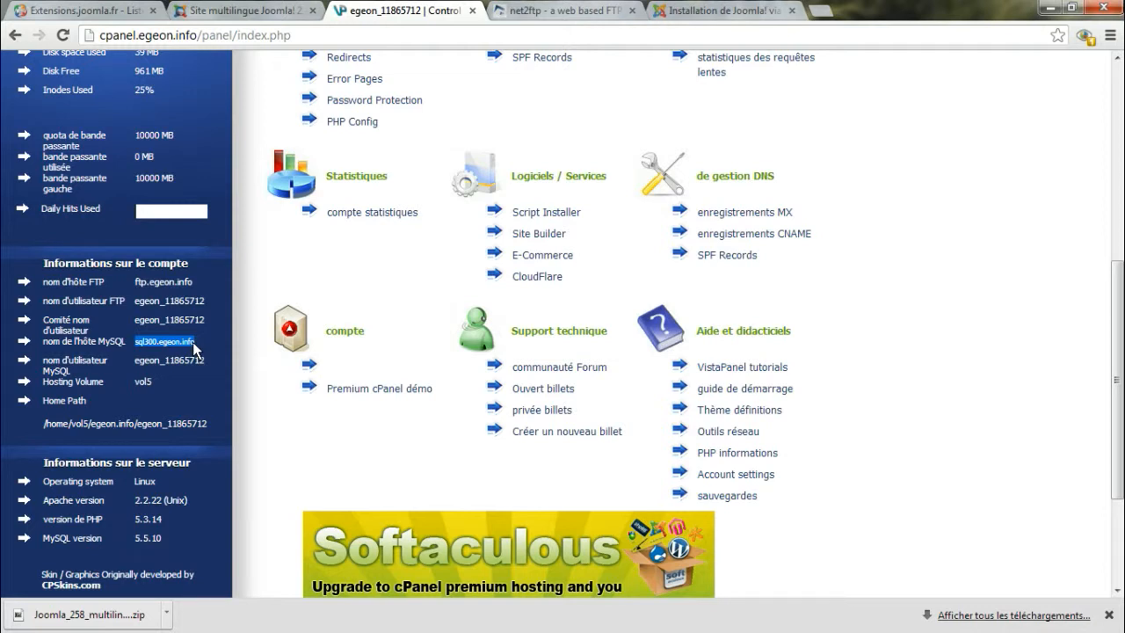
{"action": "left_click", "coordinate": [601, 13]}
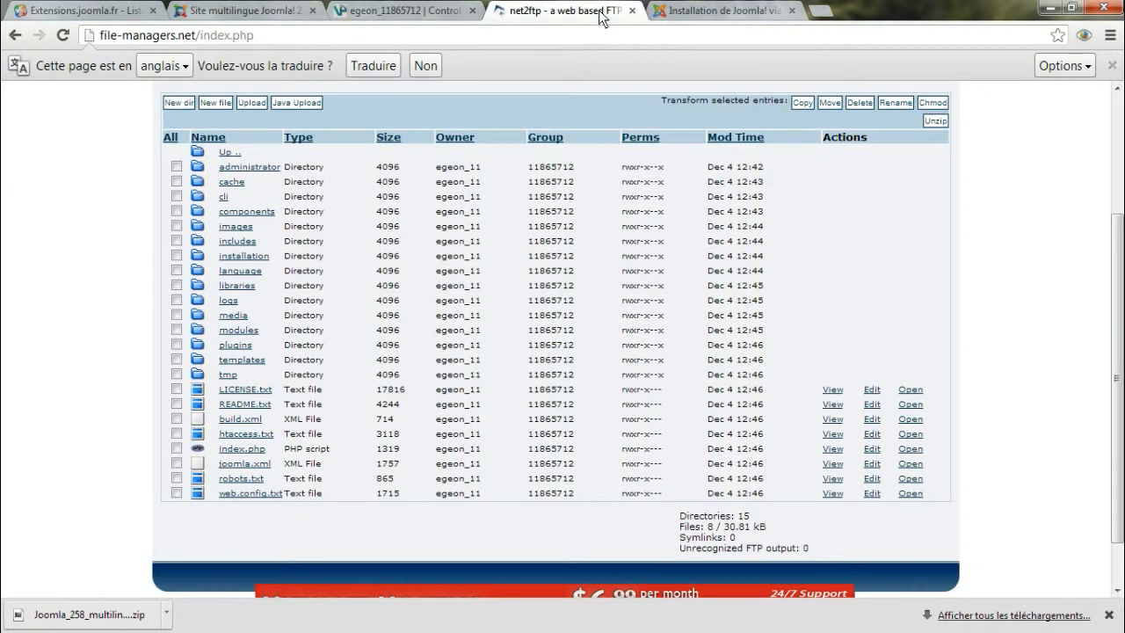
{"action": "left_click", "coordinate": [668, 14]}
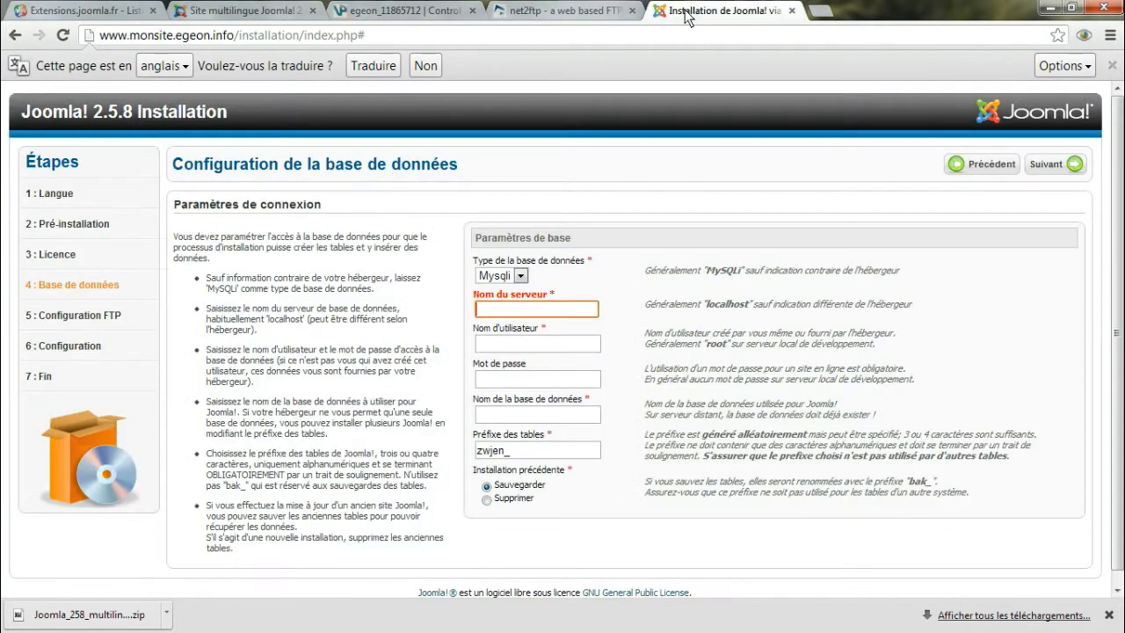
{"action": "left_click", "coordinate": [570, 312]}
{"action": "key", "text": "ctrl+v"}
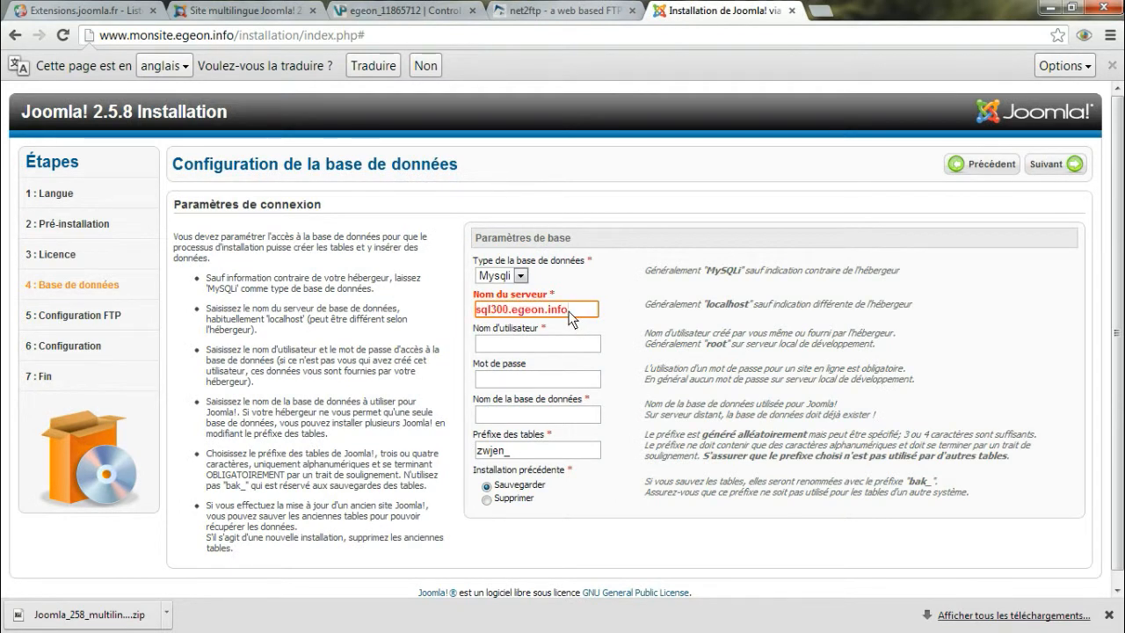
Copy the account username from the hosting panel into the database username field of the Joomla! installer
{"action": "left_click", "coordinate": [409, 9]}
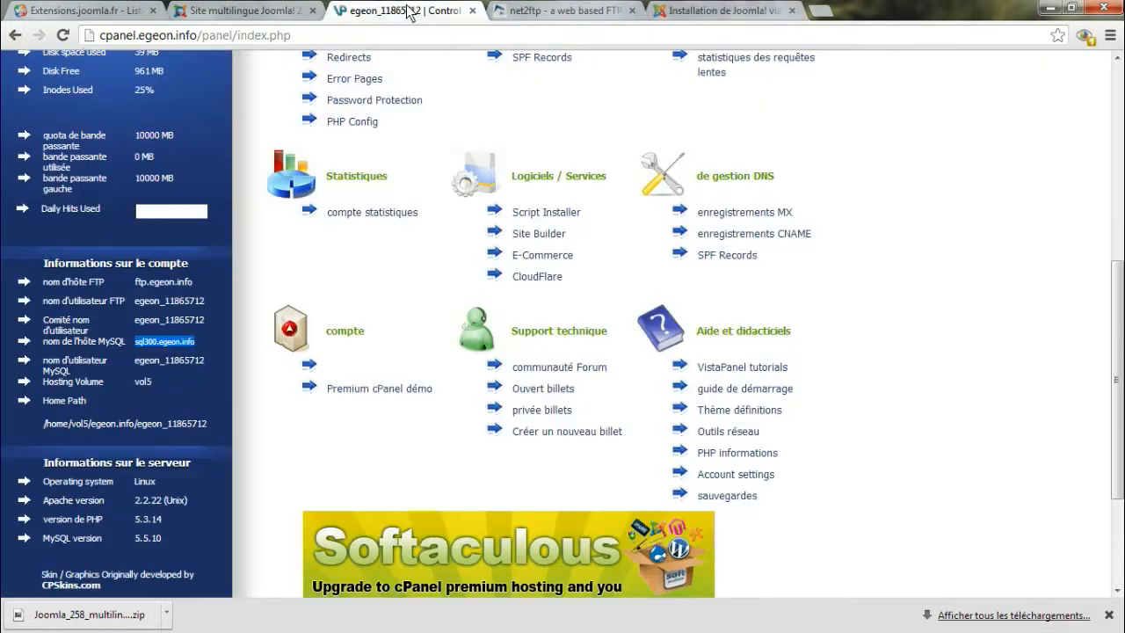
{"action": "left_click", "coordinate": [136, 326]}
{"action": "mouse_move", "coordinate": [136, 326]}
{"action": "left_mouse_down"}
{"action": "mouse_move", "coordinate": [199, 325]}
{"action": "mouse_move", "coordinate": [153, 321]}
{"action": "left_mouse_up"}
{"action": "left_click", "coordinate": [148, 324]}
{"action": "left_click_drag", "start_coordinate": [163, 322], "coordinate": [199, 325]}
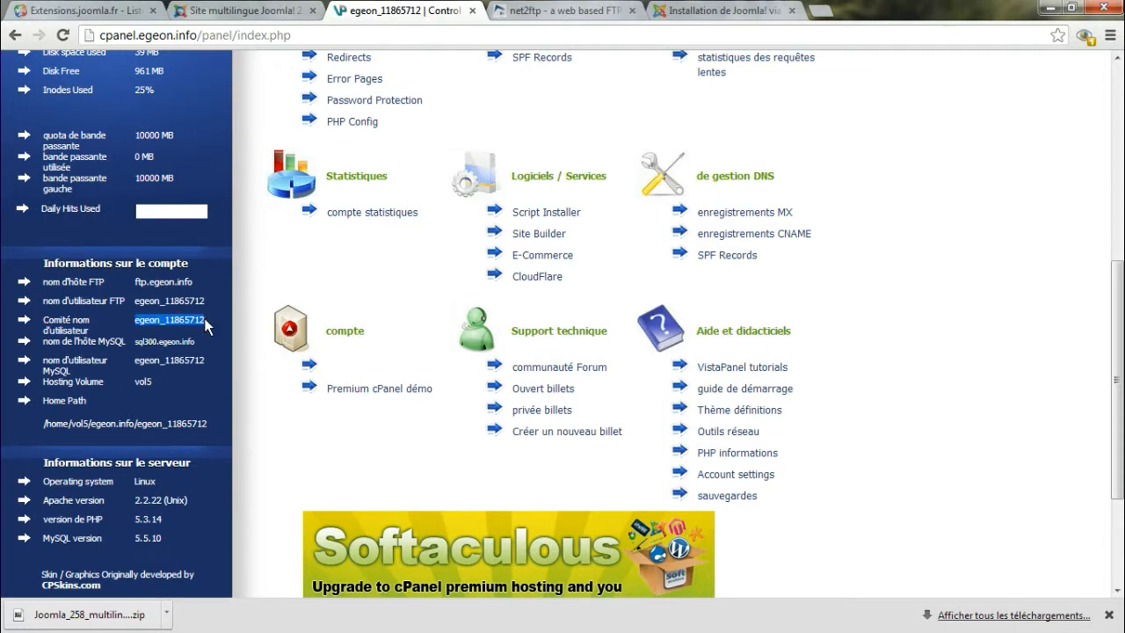
{"action": "left_click", "coordinate": [567, 15]}
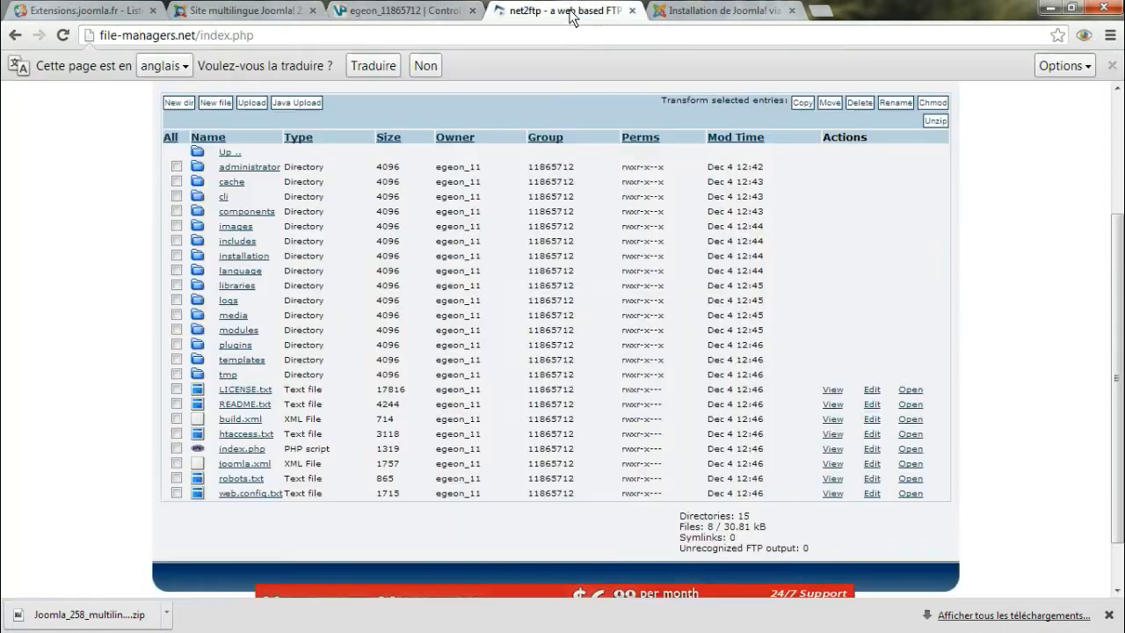
{"action": "left_click", "coordinate": [684, 7]}
{"action": "left_click", "coordinate": [532, 349]}
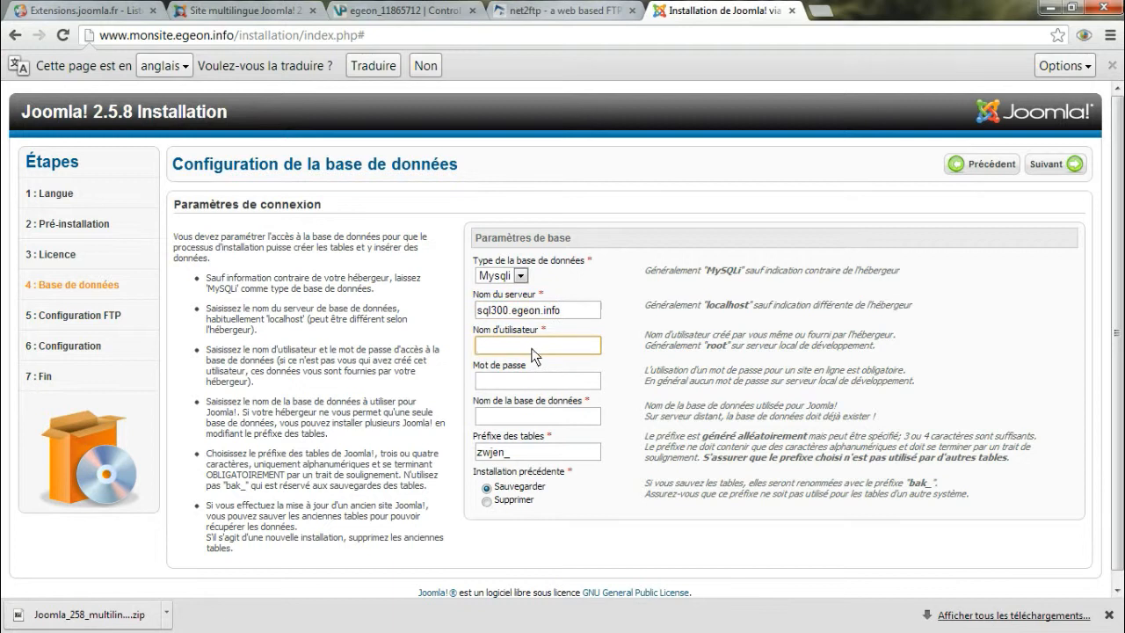
{"action": "type", "text": "egeon_11865712"}
Enter the database account password in the installer's database settings
{"action": "left_click", "coordinate": [528, 379]}
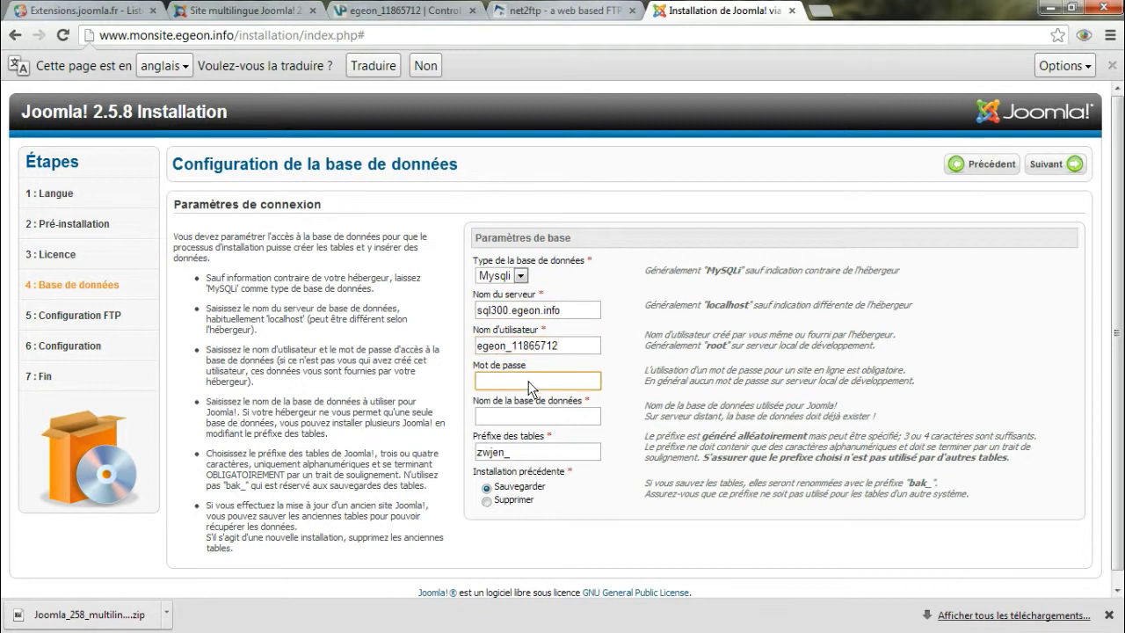
{"action": "type", "text": "**********"}
Begin the database name with the account username copied from the username field, followed by an underscore
{"action": "left_click", "coordinate": [535, 417]}
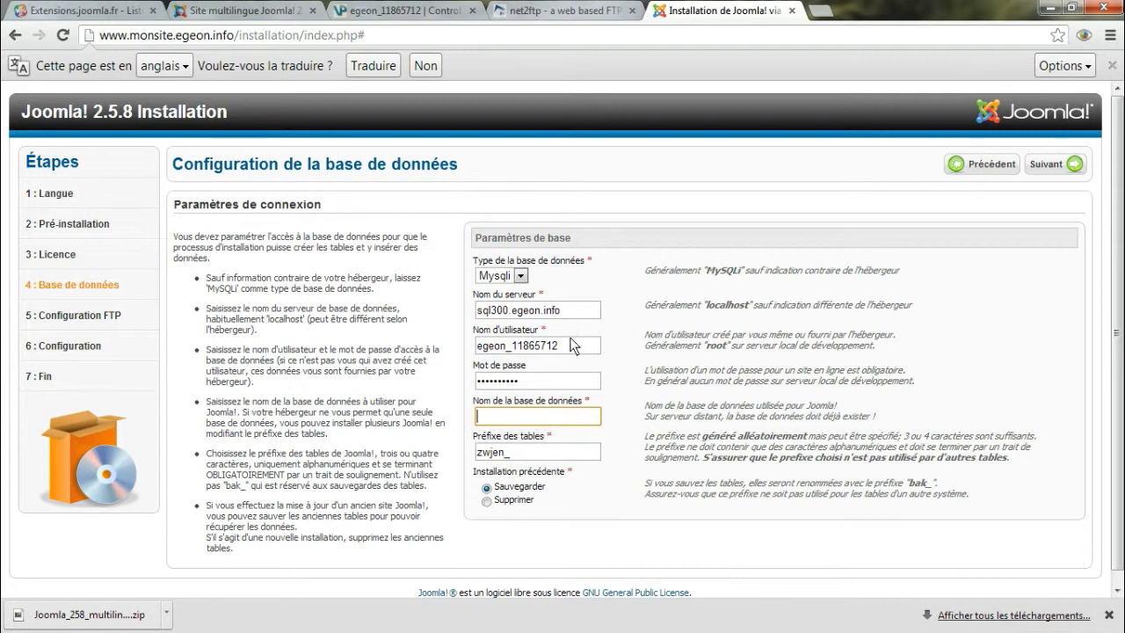
{"action": "left_click_drag", "start_coordinate": [564, 348], "coordinate": [480, 354]}
{"action": "key", "text": "ctrl+c"}
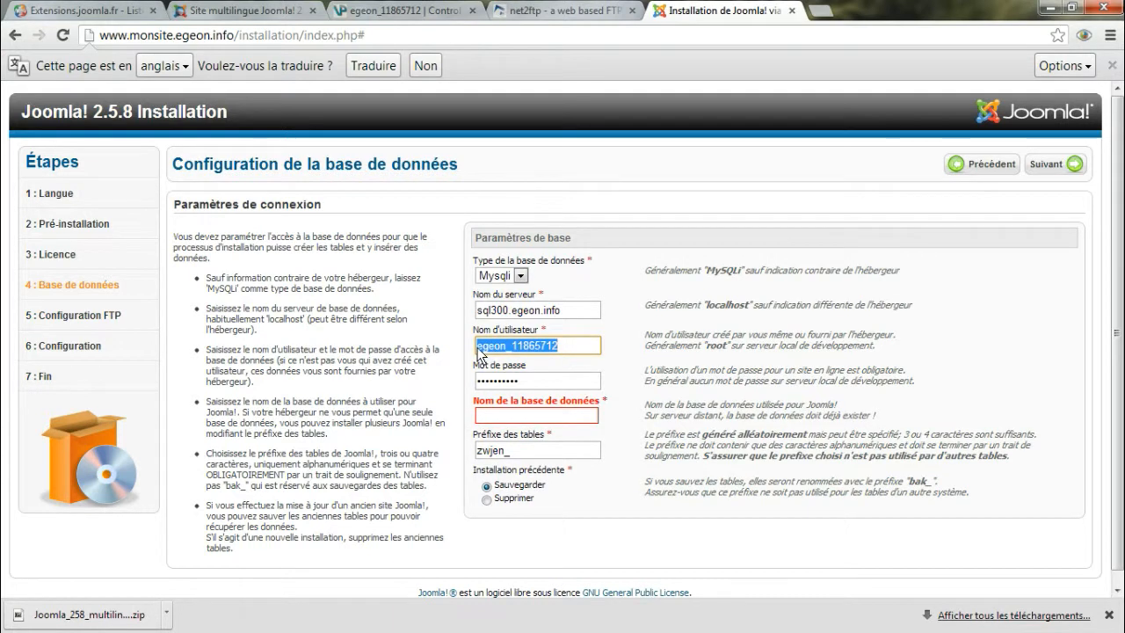
{"action": "left_click", "coordinate": [494, 416]}
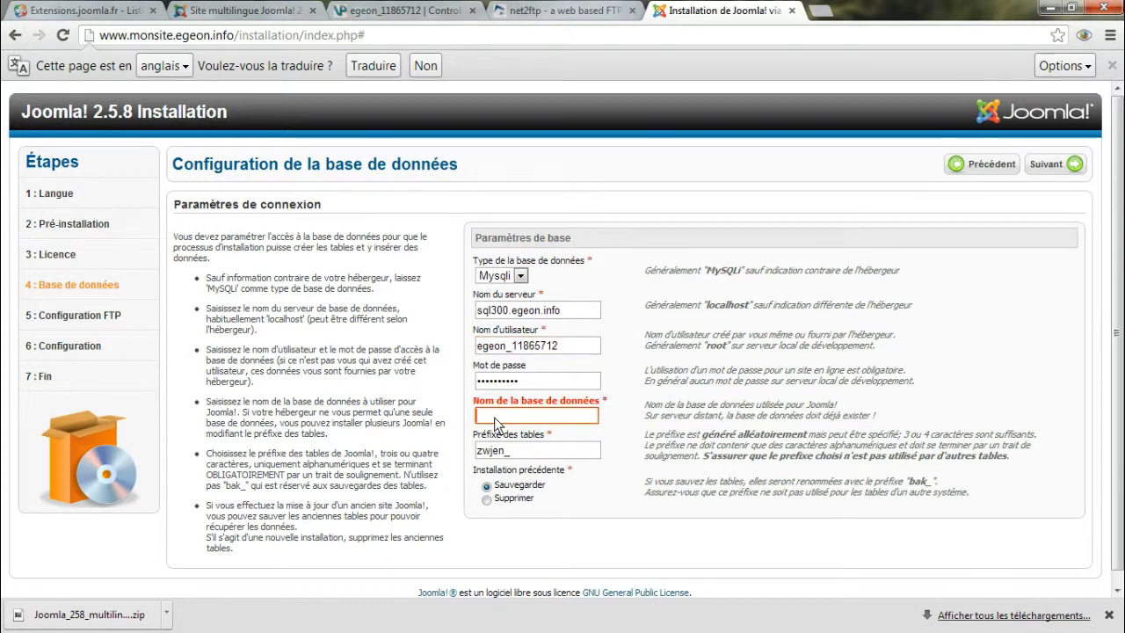
{"action": "key", "text": "ctrl+v"}
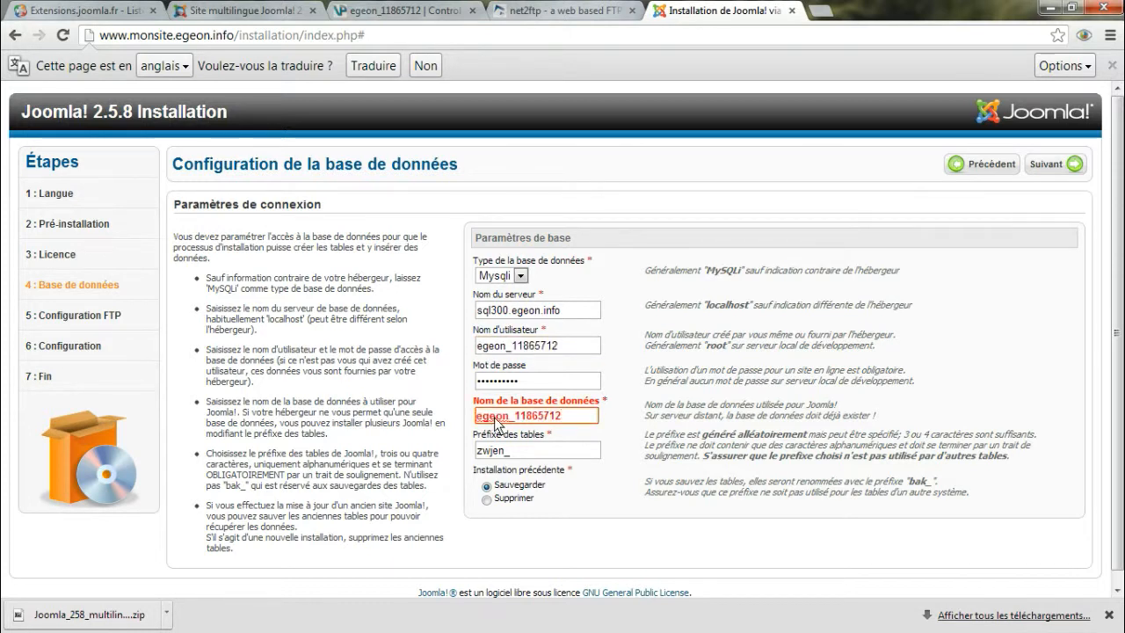
{"action": "type", "text": "_"}
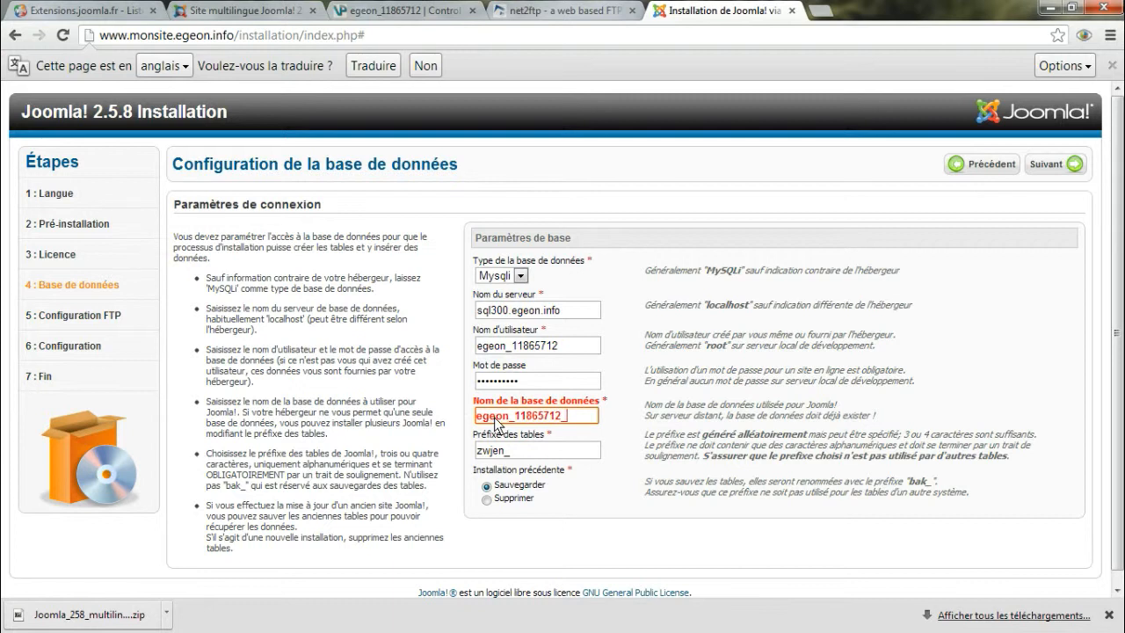
Replace the database name with the full name of the monsite database copied from the hosting panel's MySQL databases page, and submit the database settings
{"action": "left_click", "coordinate": [430, 13]}
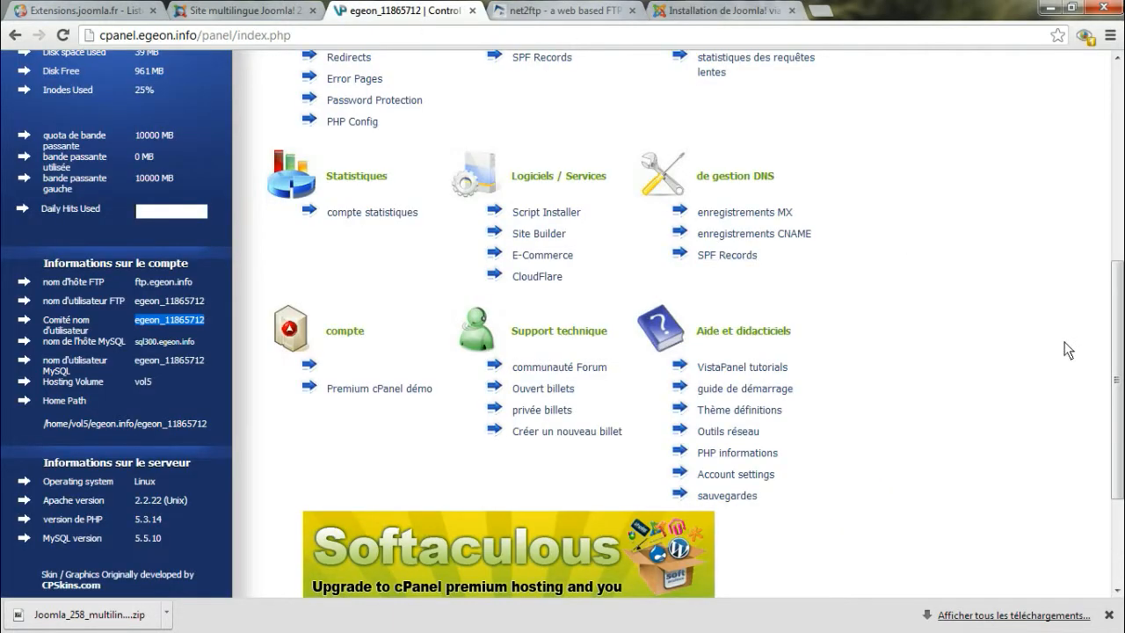
{"action": "scroll", "coordinate": [1118, 376], "scroll_direction": "up", "scroll_amount": 3}
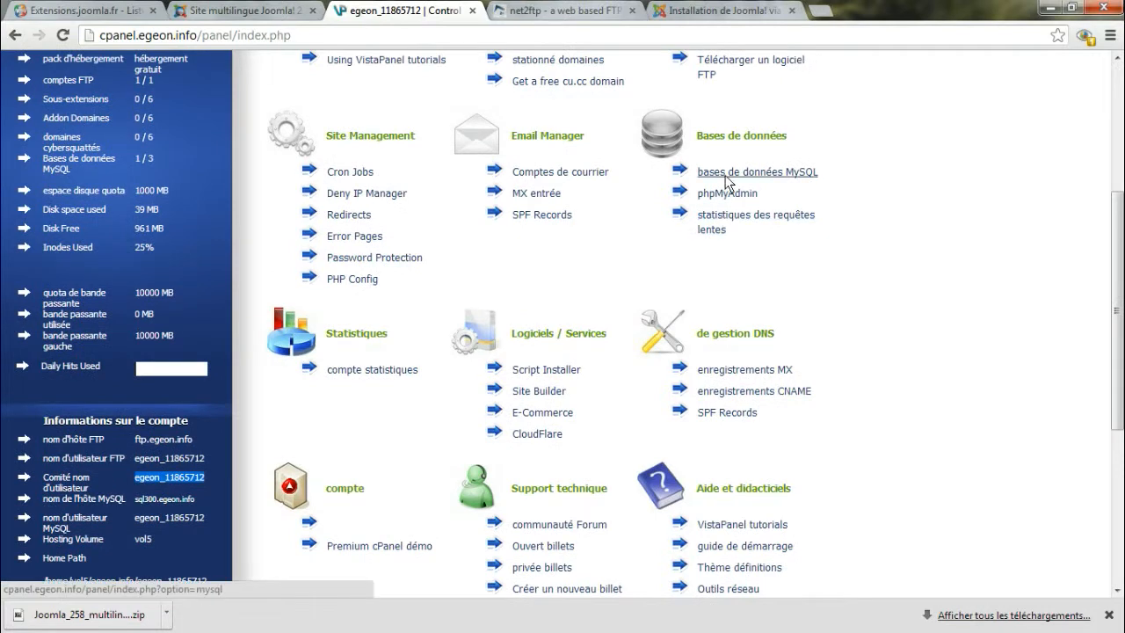
{"action": "left_click", "coordinate": [727, 173]}
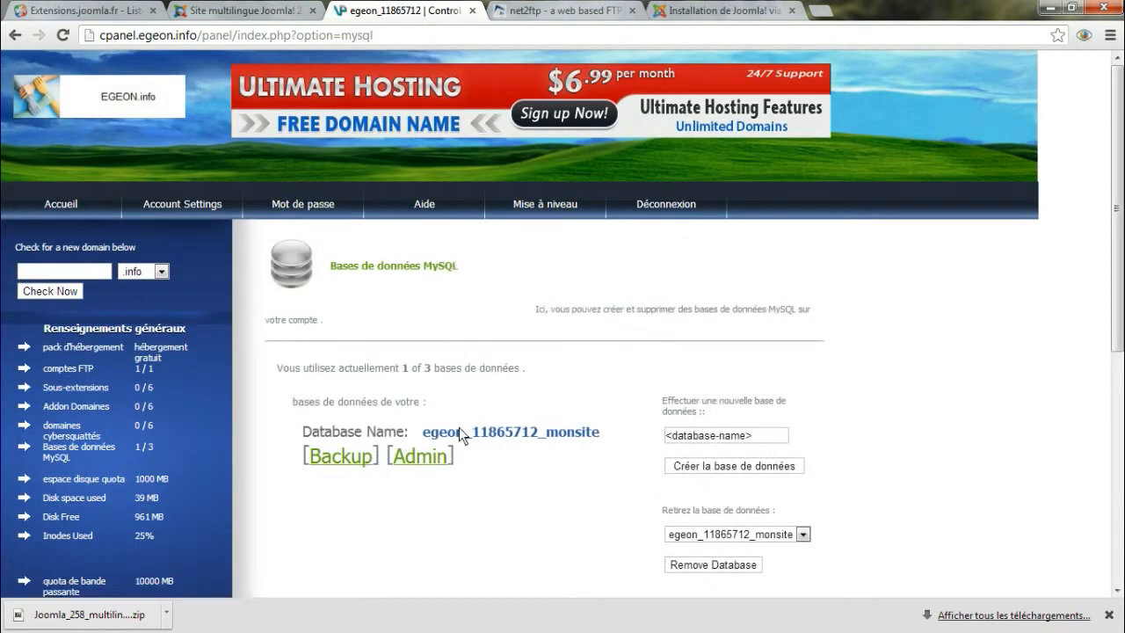
{"action": "left_click_drag", "start_coordinate": [426, 432], "coordinate": [603, 433]}
{"action": "key", "text": "ctrl+c"}
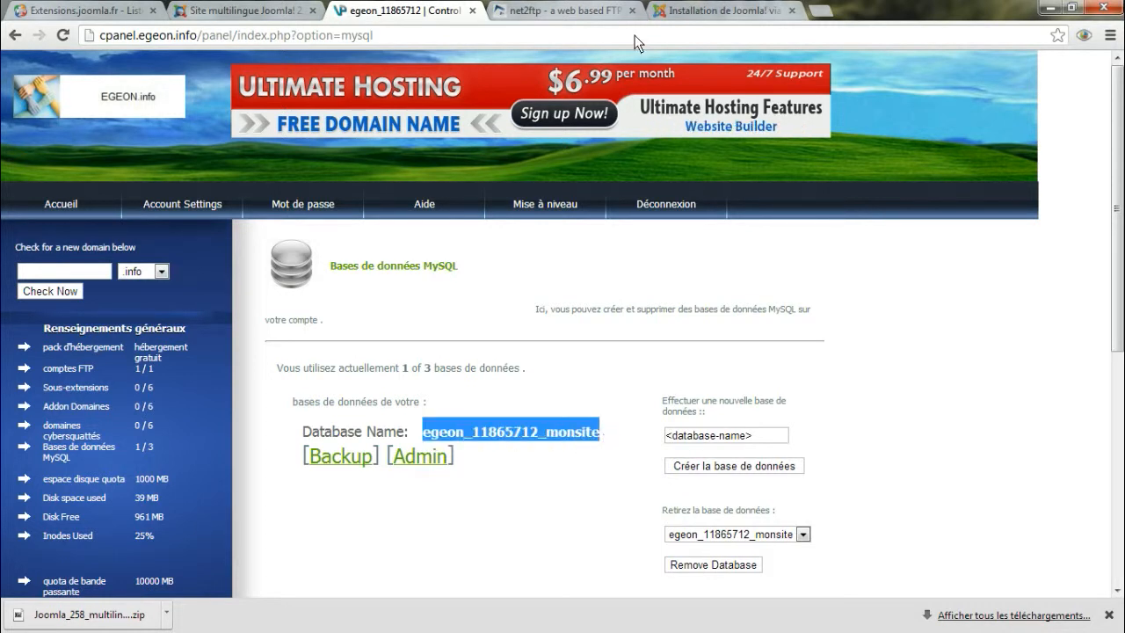
{"action": "left_click", "coordinate": [676, 12]}
{"action": "left_click_drag", "start_coordinate": [563, 417], "coordinate": [451, 425]}
{"action": "key", "text": "ctrl+v"}
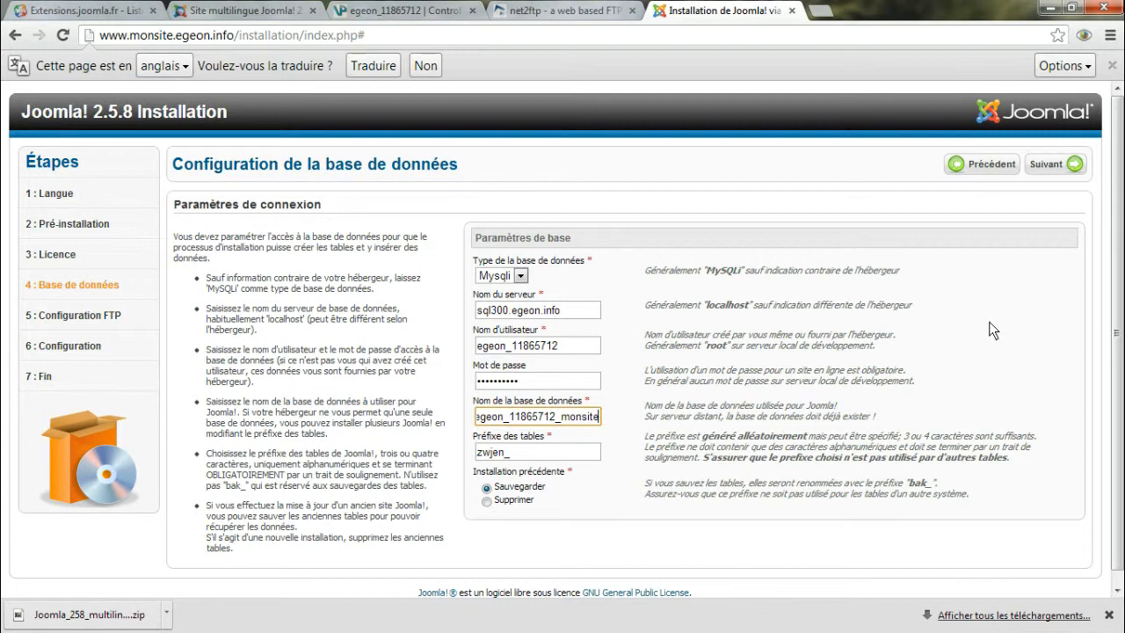
{"action": "left_click", "coordinate": [1046, 164]}
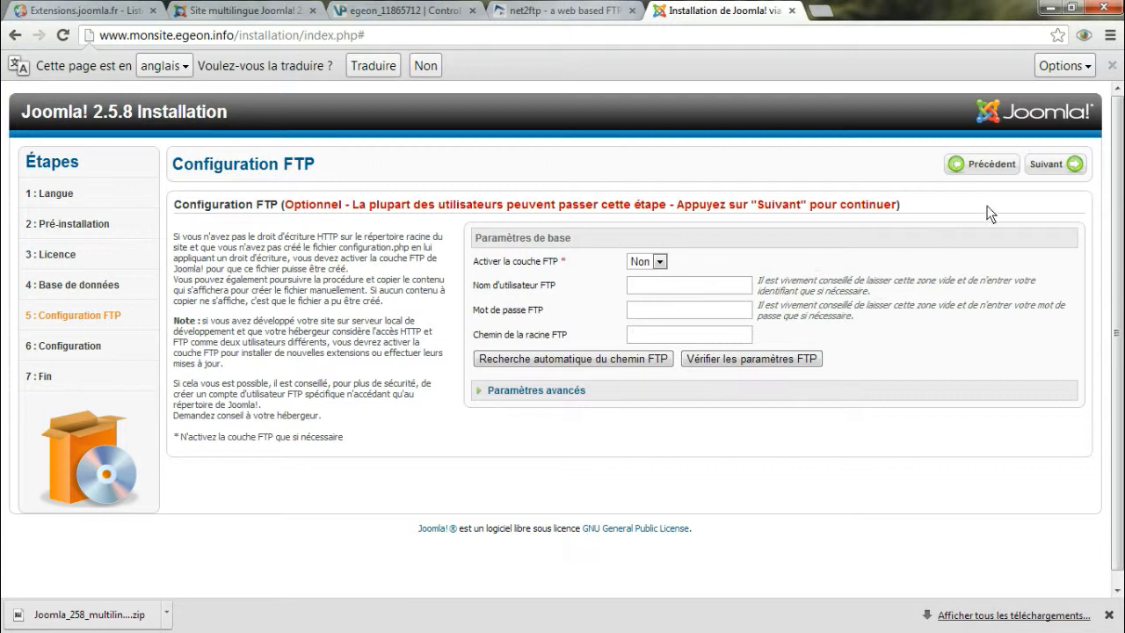
Skip the FTP configuration with the FTP layer left at Non, and name the site "Mon Site"
{"action": "left_click", "coordinate": [1050, 166]}
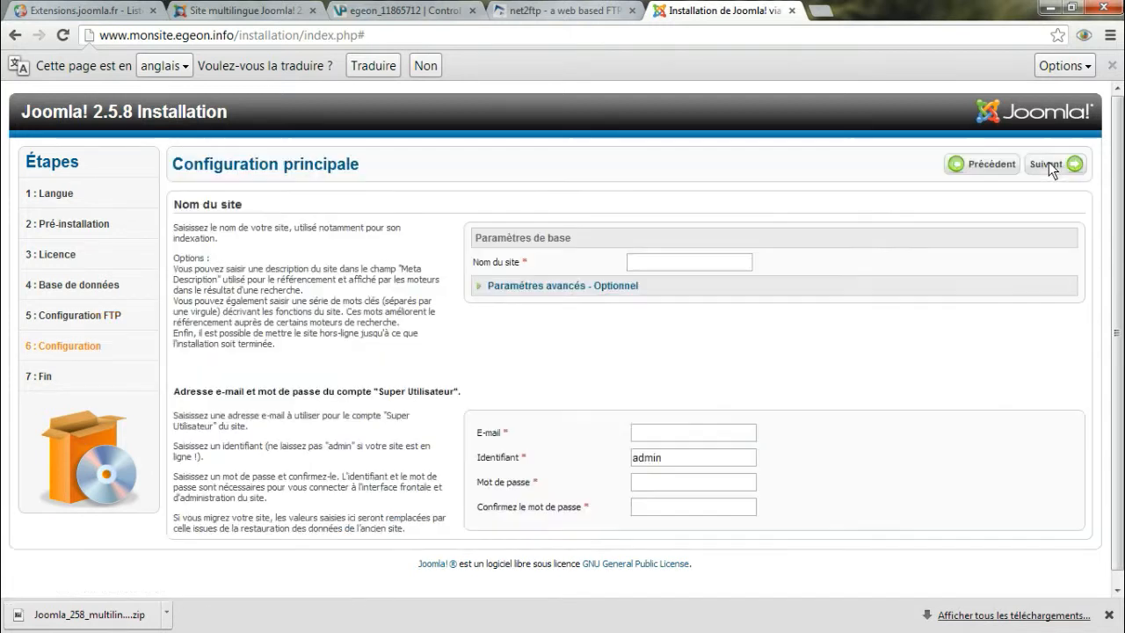
{"action": "left_click", "coordinate": [722, 264]}
{"action": "type", "text": "Mon"}
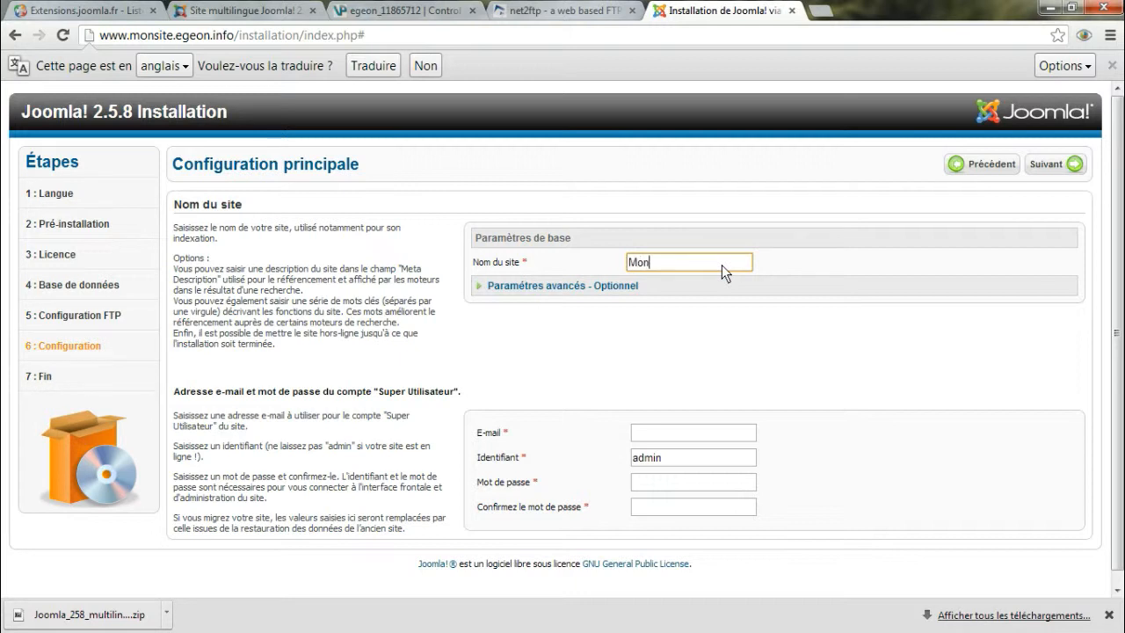
{"action": "type", "text": " Site"}
Enter the Super User's e-mail address in the main configuration, keeping admin as the account identifier
{"action": "left_click_drag", "start_coordinate": [668, 457], "coordinate": [607, 456]}
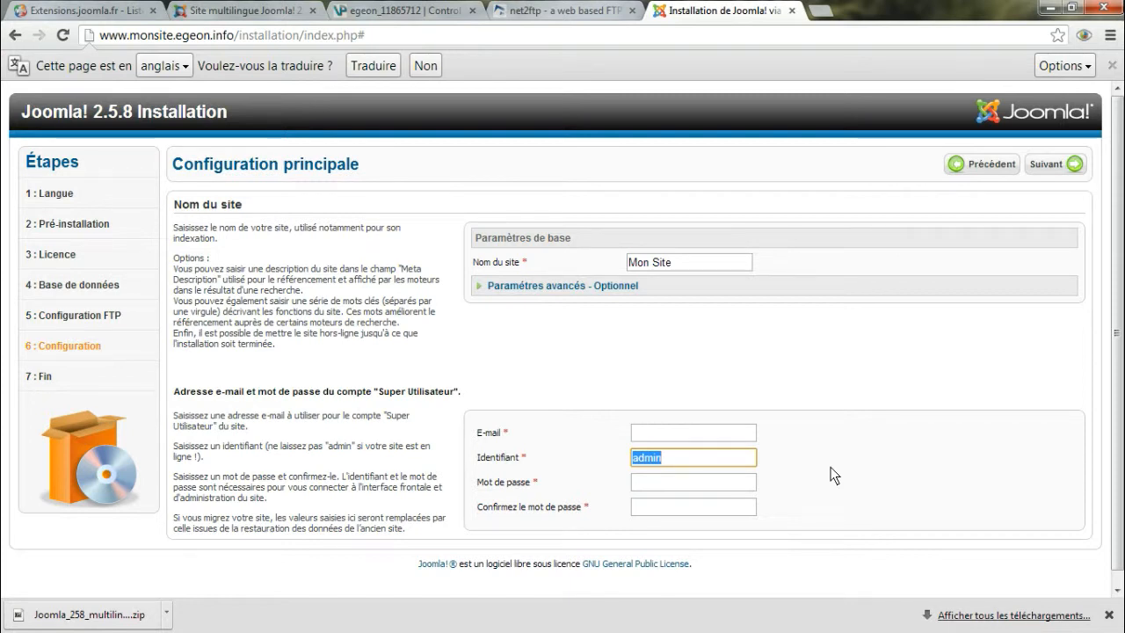
{"action": "left_click", "coordinate": [700, 431]}
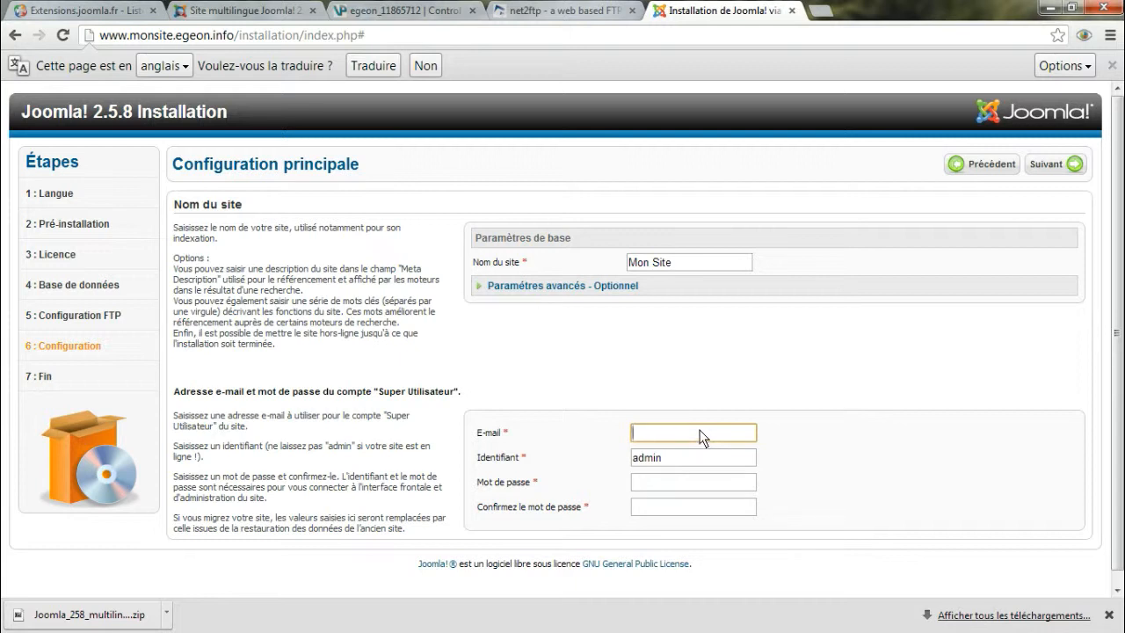
{"action": "type", "text": "votremail@moi.com"}
Enter and confirm the Super User account password, and submit the main configuration to complete the installation
{"action": "left_click", "coordinate": [660, 485]}
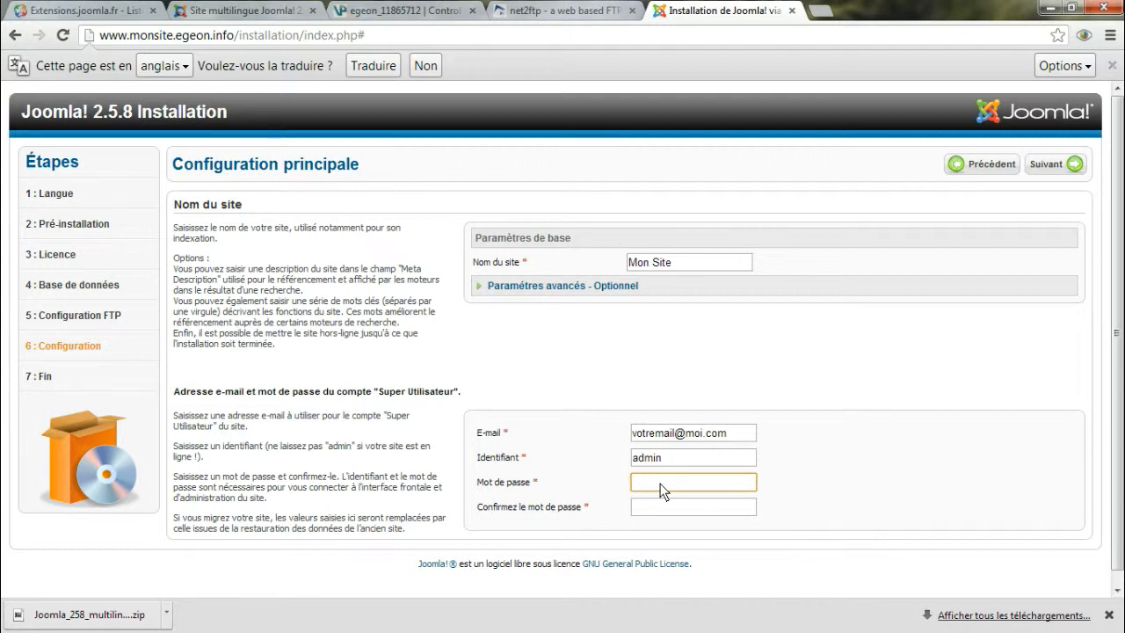
{"action": "type", "text": "••••••••"}
{"action": "key", "text": "BackSpace"}
{"action": "key", "text": "BackSpace"}
{"action": "key", "text": "BackSpace"}
{"action": "key", "text": "BackSpace"}
{"action": "key", "text": "BackSpace"}
{"action": "key", "text": "BackSpace"}
{"action": "key", "text": "BackSpace"}
{"action": "key", "text": "BackSpace"}
{"action": "type", "text": "••••••••"}
{"action": "left_click", "coordinate": [658, 508]}
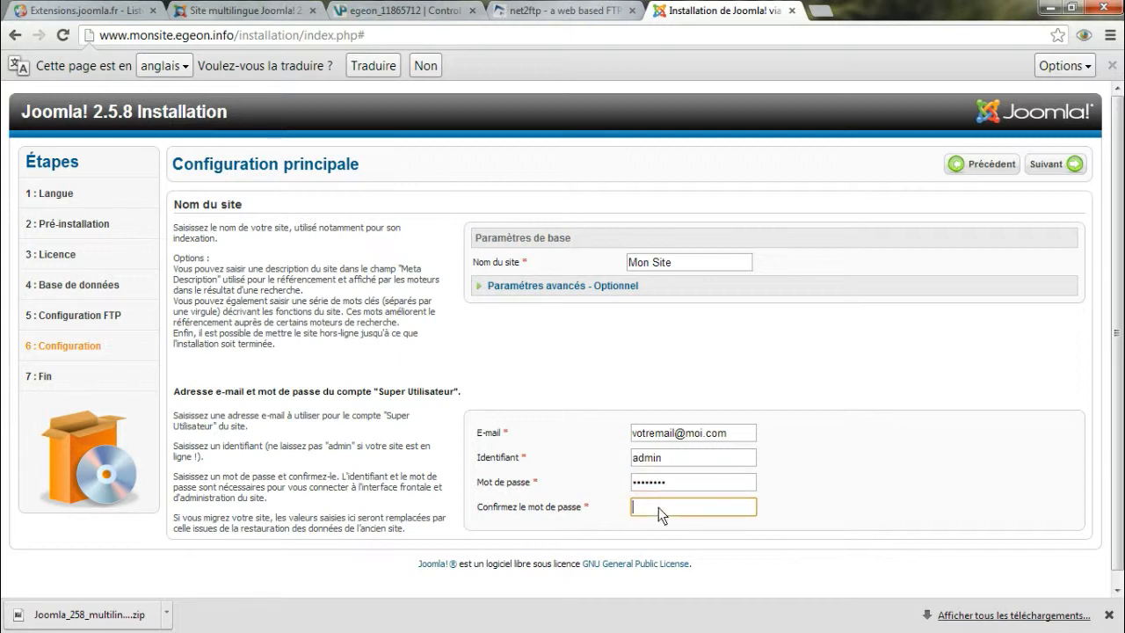
{"action": "type", "text": "•"}
{"action": "left_click", "coordinate": [1047, 167]}
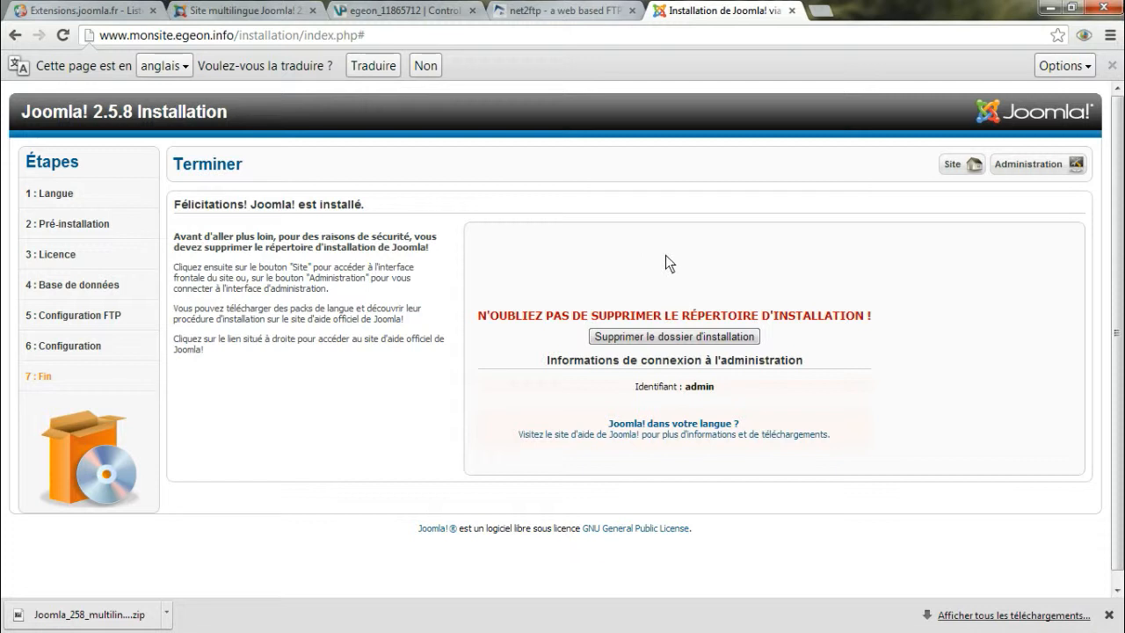
Delete the installation folder and open the site's administration login page
{"action": "left_click", "coordinate": [678, 336]}
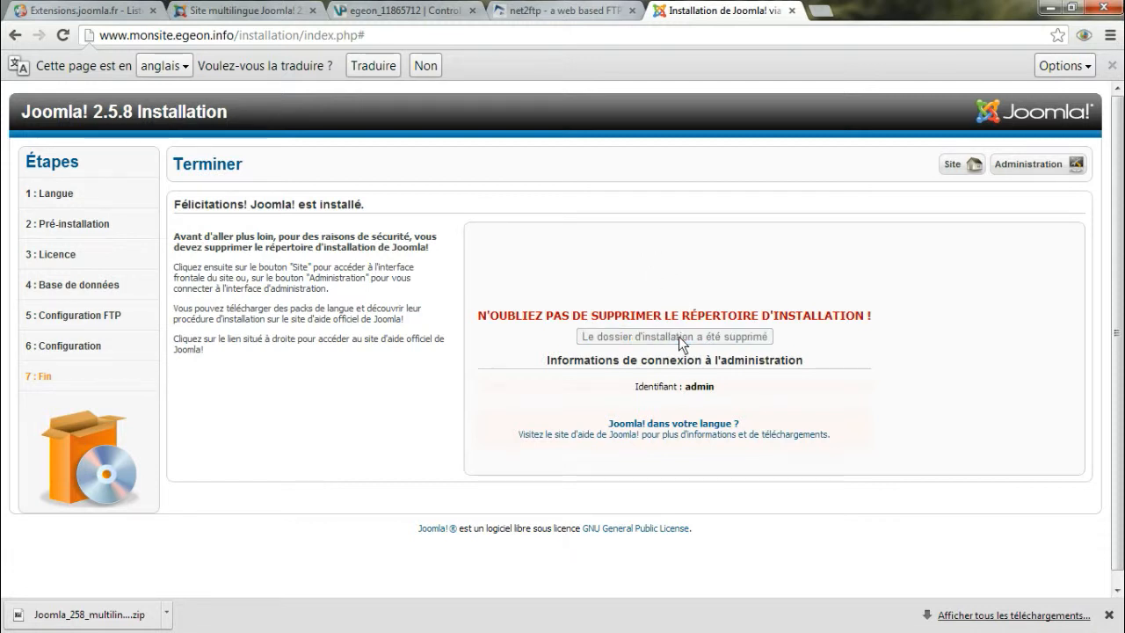
{"action": "left_click", "coordinate": [1022, 165]}
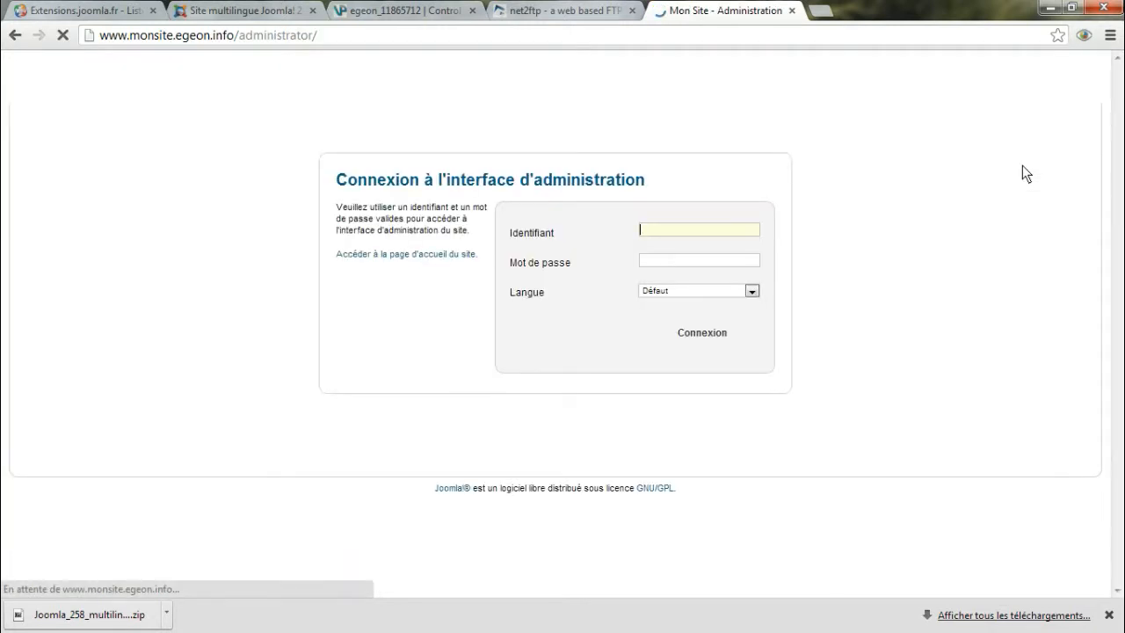
Log in to the administration as admin with the account password, and open the public front end of the site
{"action": "type", "text": "admin"}
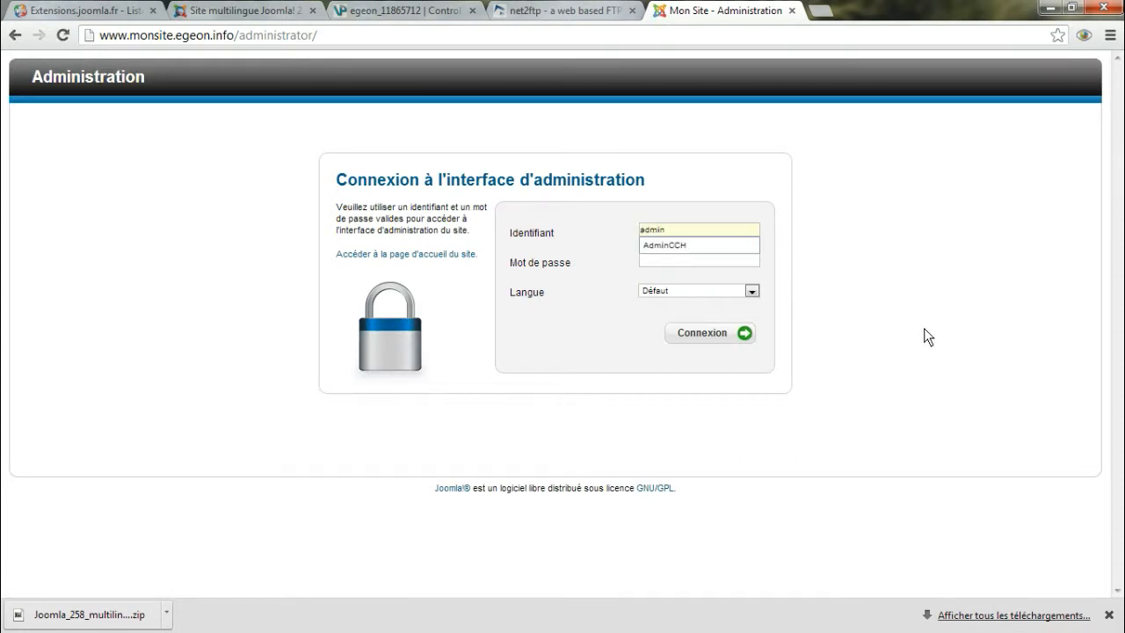
{"action": "key", "text": "Tab"}
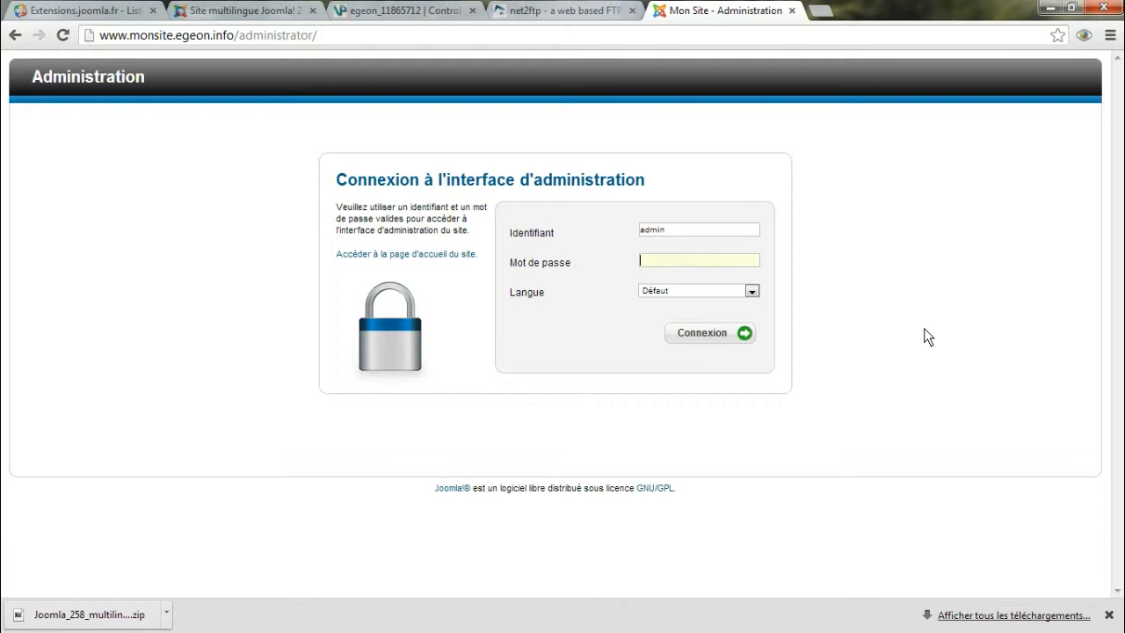
{"action": "type", "text": "••••••••"}
{"action": "left_click", "coordinate": [695, 331]}
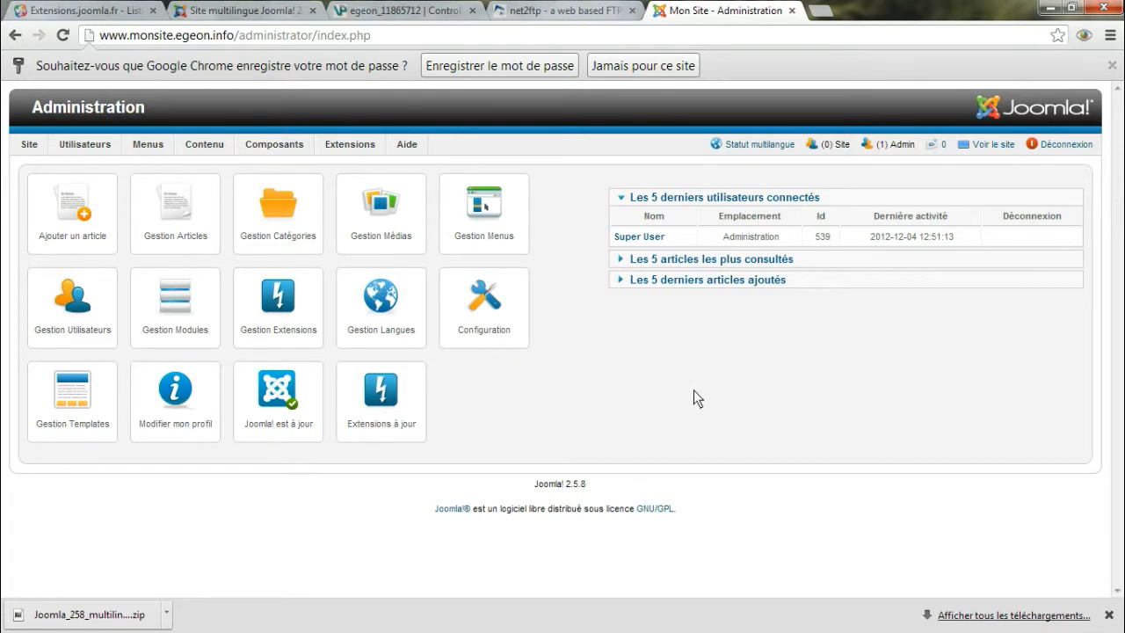
{"action": "left_click", "coordinate": [991, 145]}
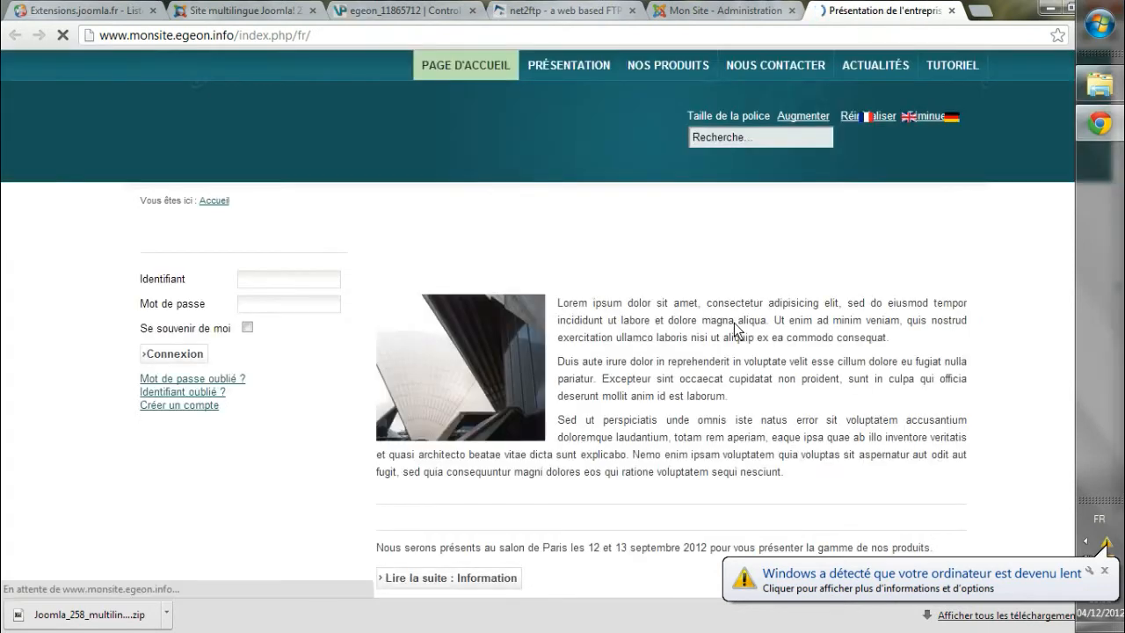